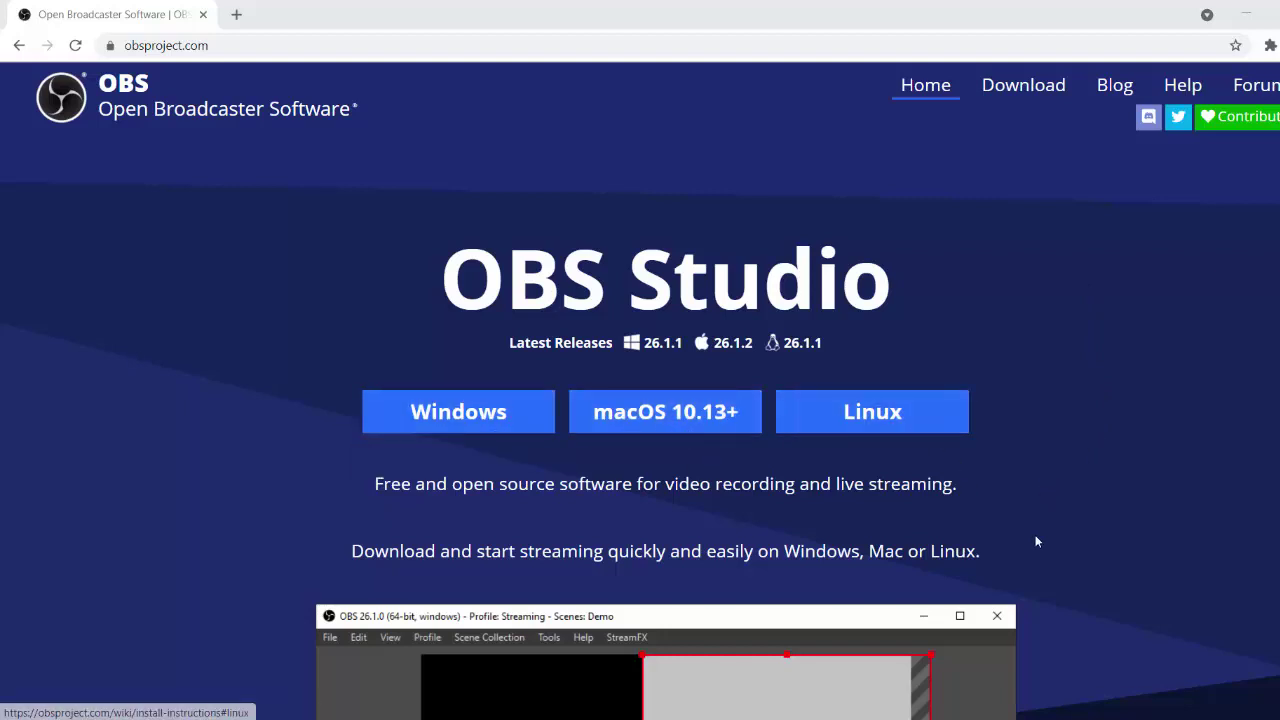
# Step: Download the Windows installer of OBS Studio from obsproject.com
pyautogui.click(488, 423)
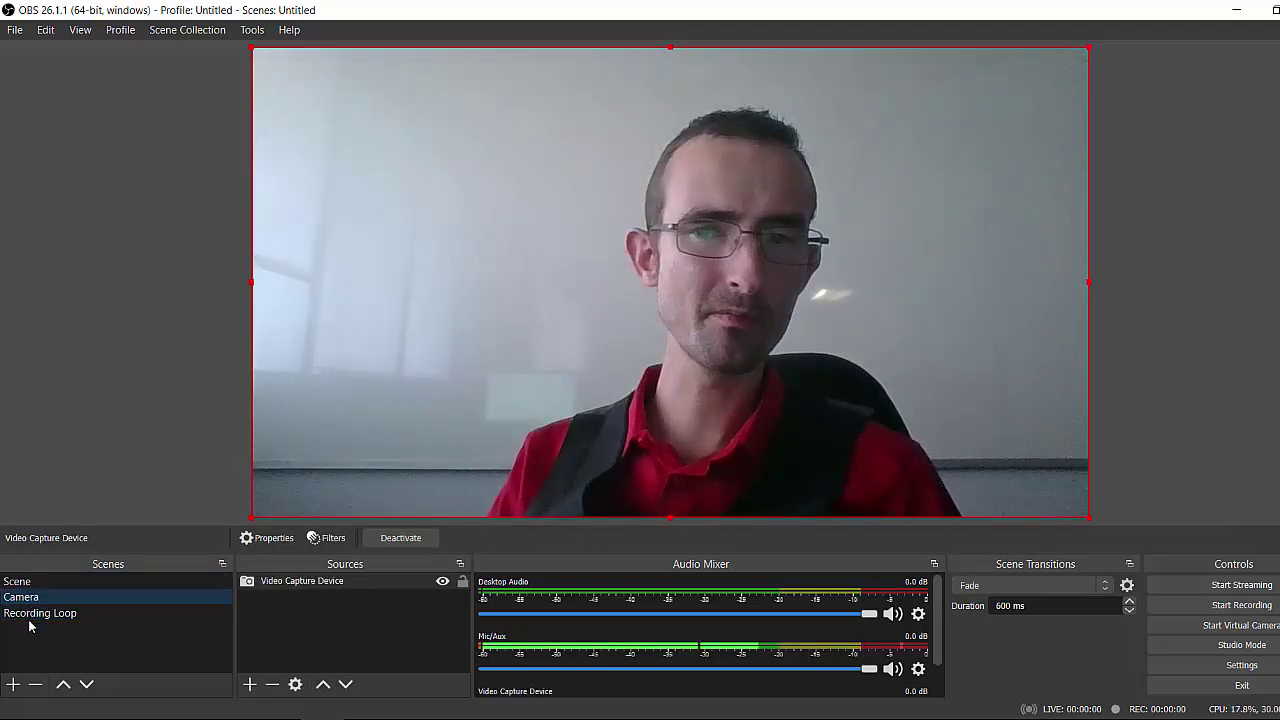
# Step: Preview the Recording Loop scene, then switch back to the Camera scene
pyautogui.click(30, 616)
pyautogui.click(30, 600)
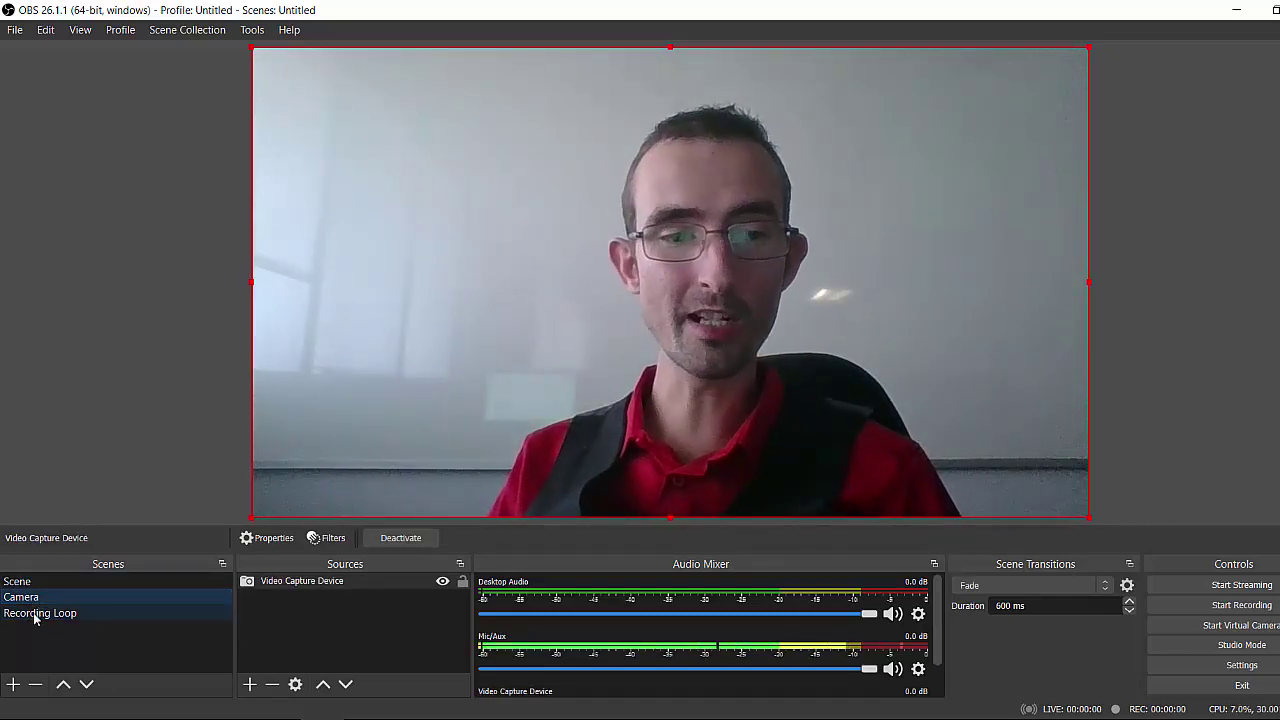
# Step: Add a new scene named 'Live Webcam' in place of the default name Scene 2
pyautogui.click(13, 686)
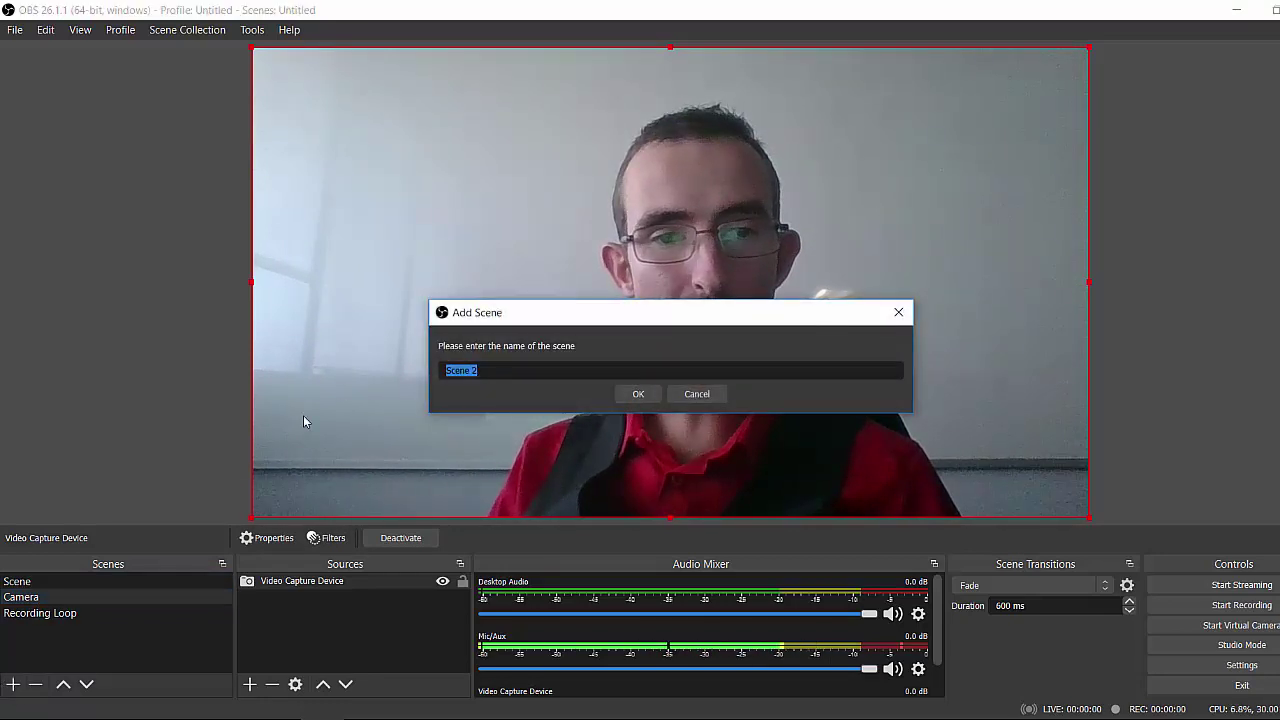
pyautogui.click(520, 368)
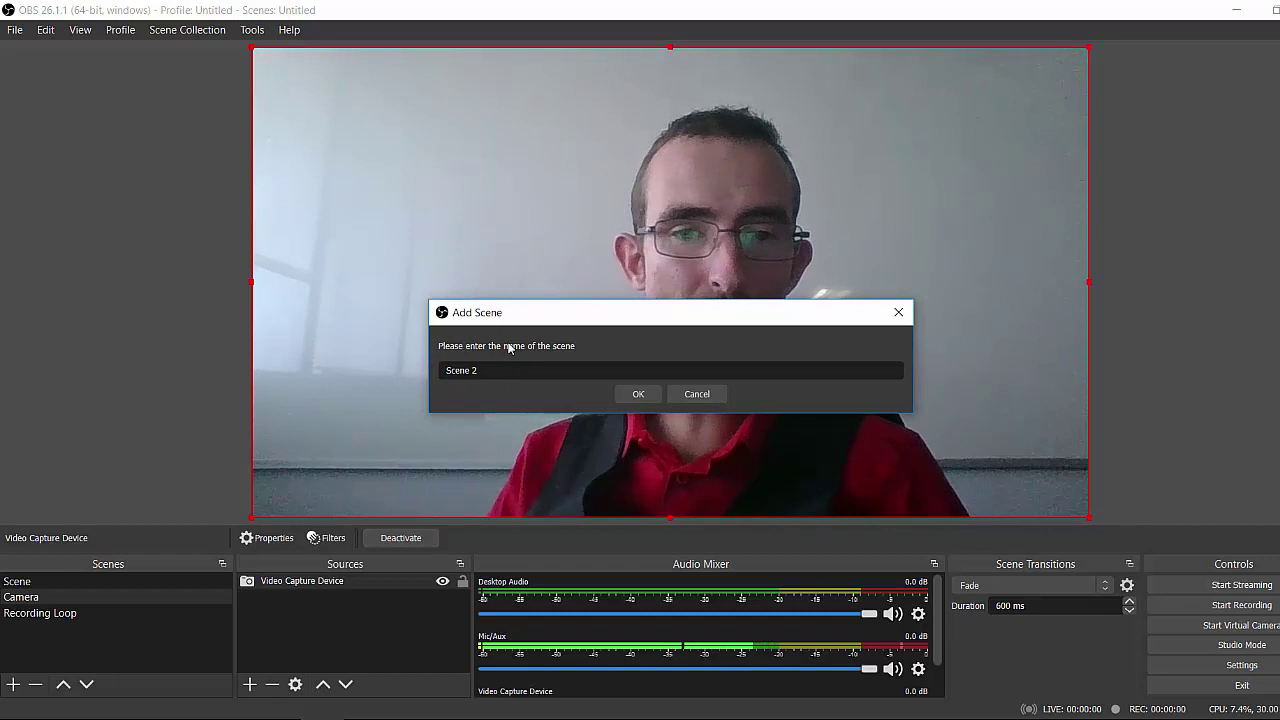
pyautogui.moveTo(485, 370); pyautogui.dragTo(418, 374)
pyautogui.write('L')
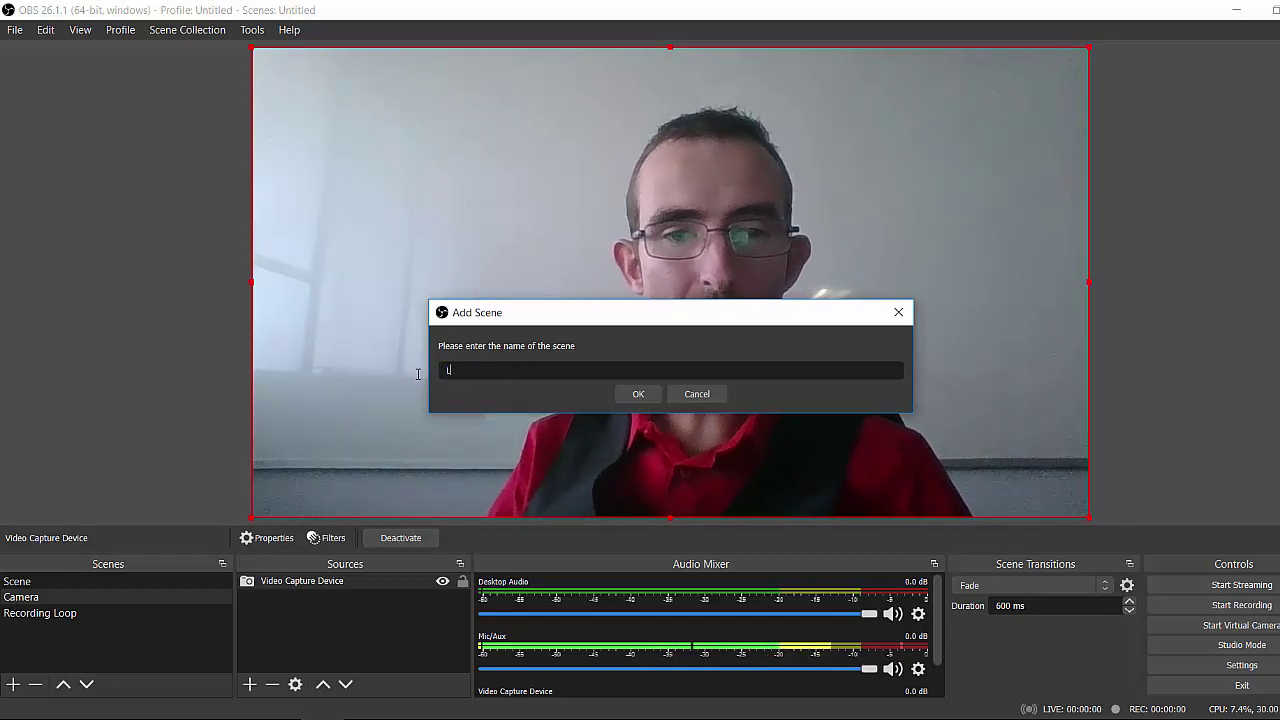
pyautogui.write('ive Webcam')
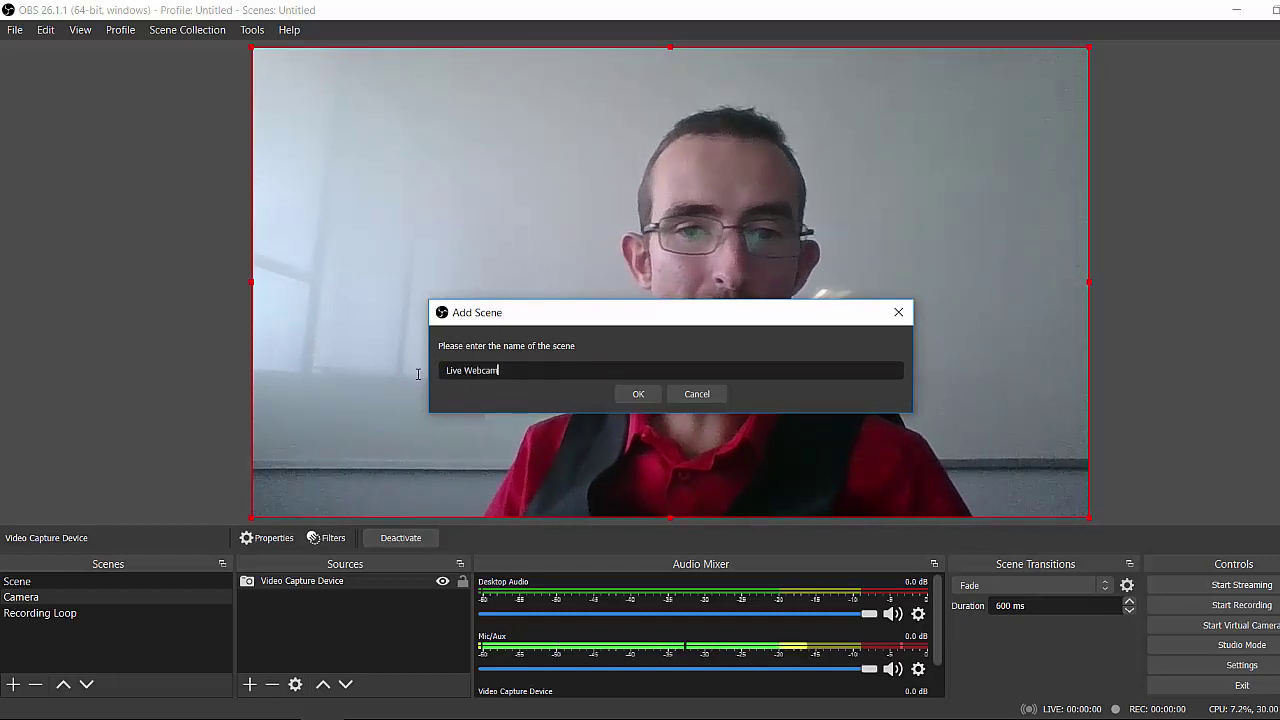
pyautogui.click(643, 397)
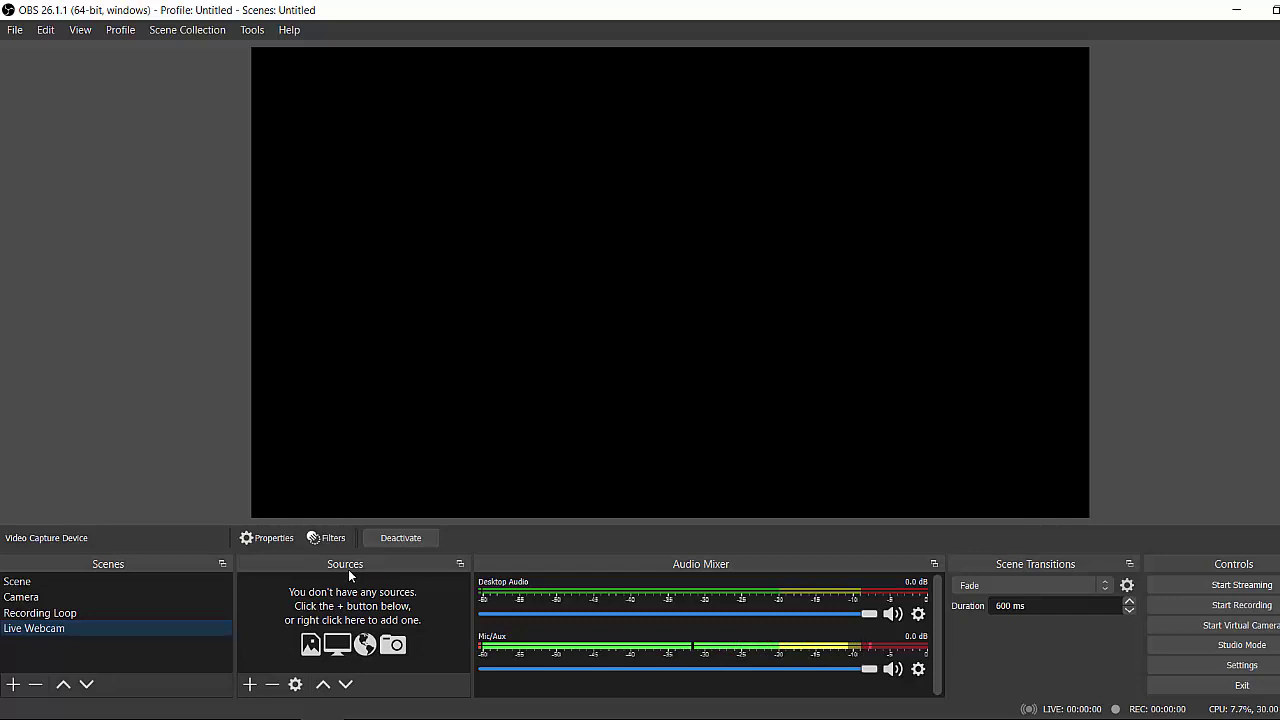
pyautogui.click(31, 601)
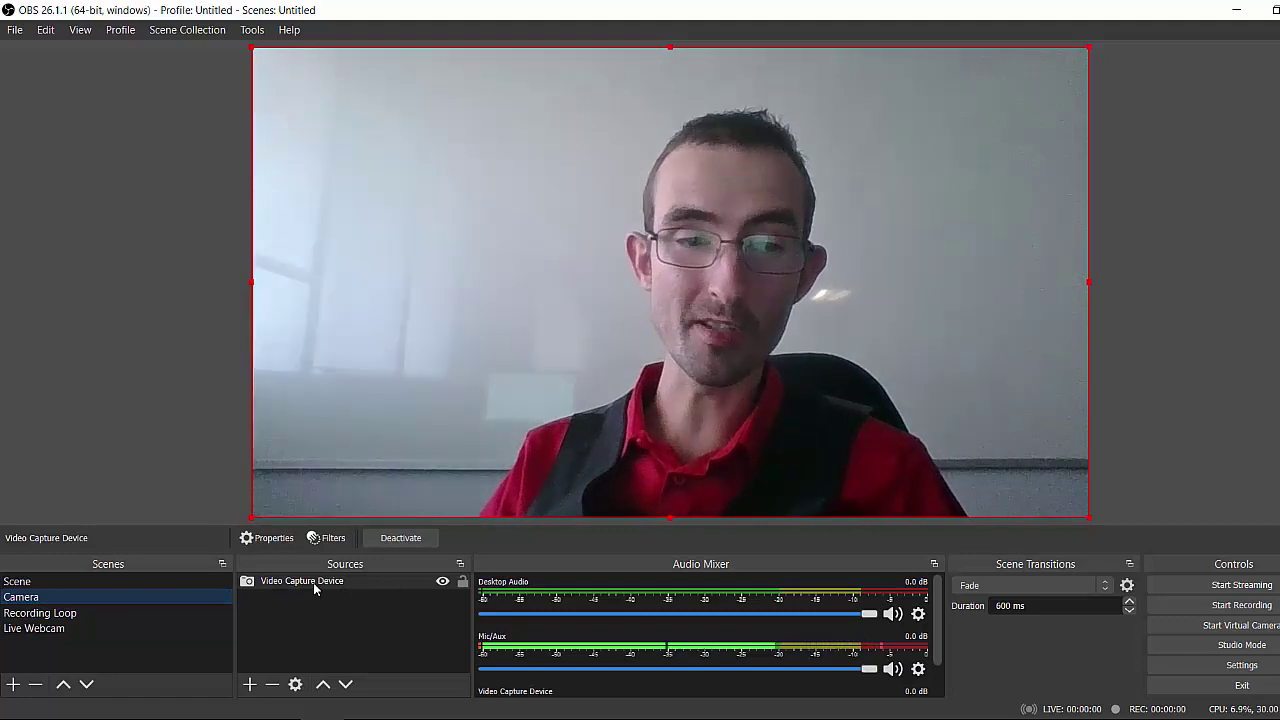
pyautogui.click(37, 617)
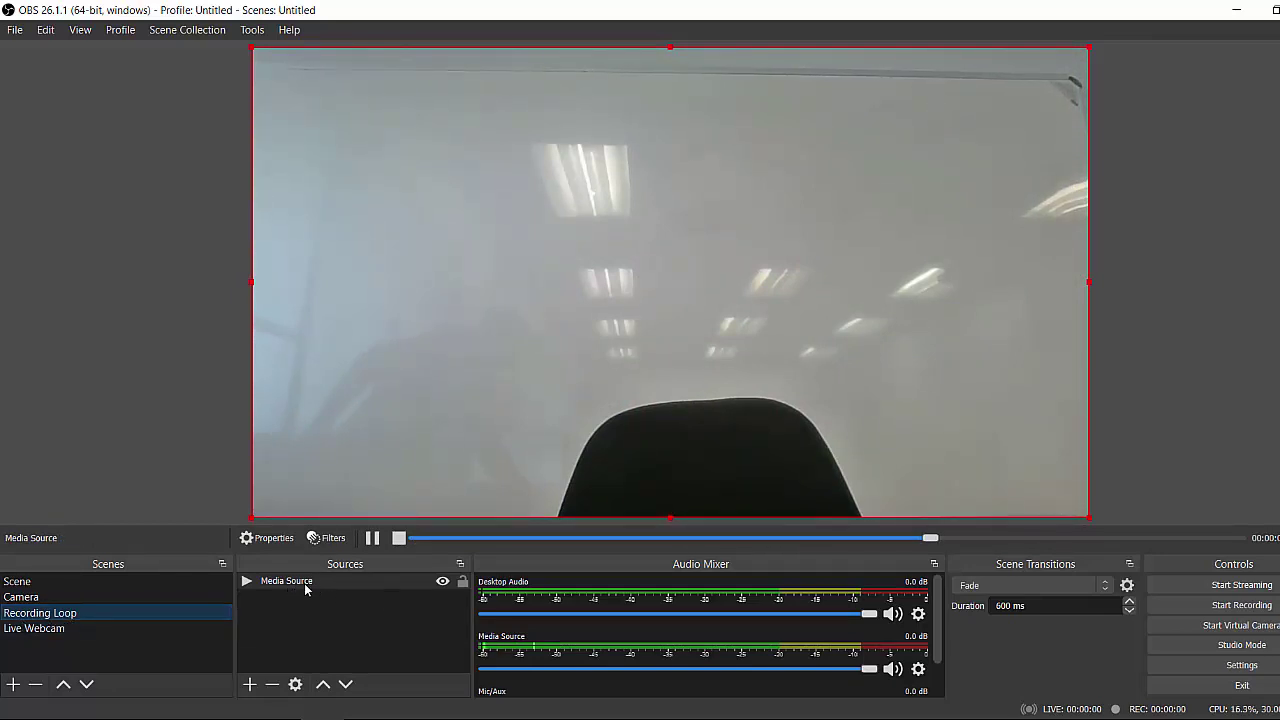
pyautogui.click(40, 628)
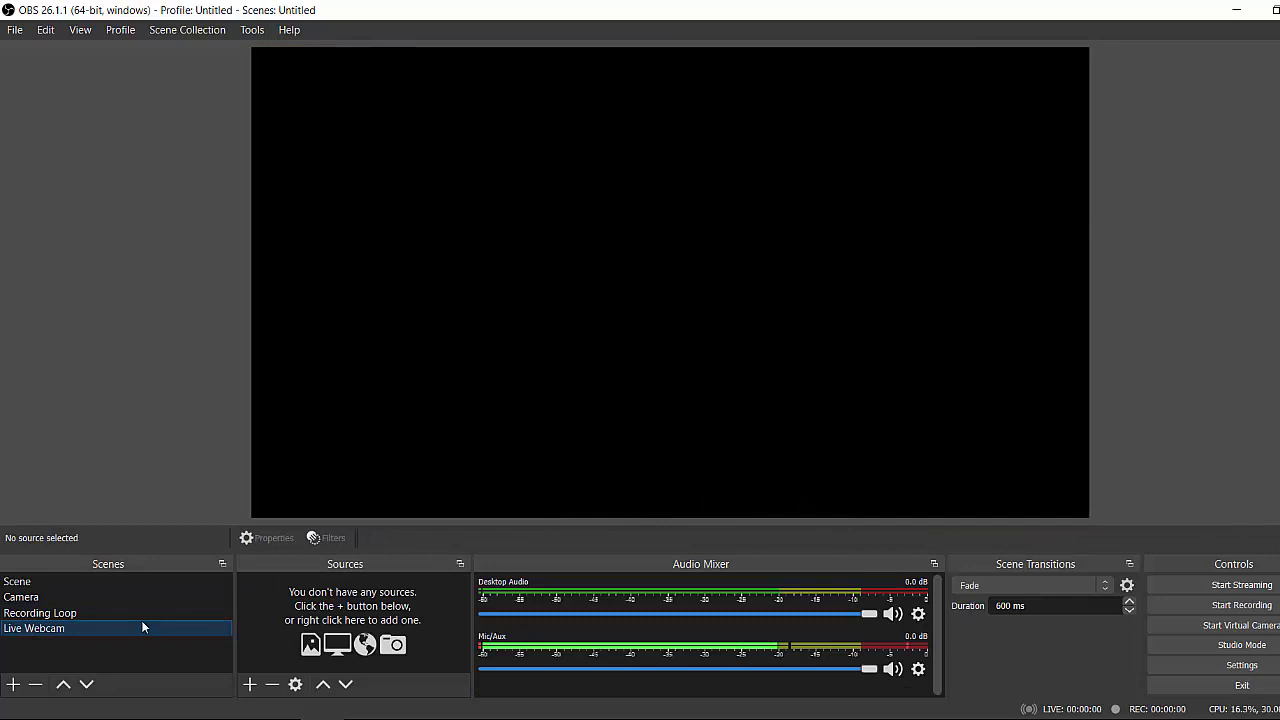
pyautogui.click(250, 684)
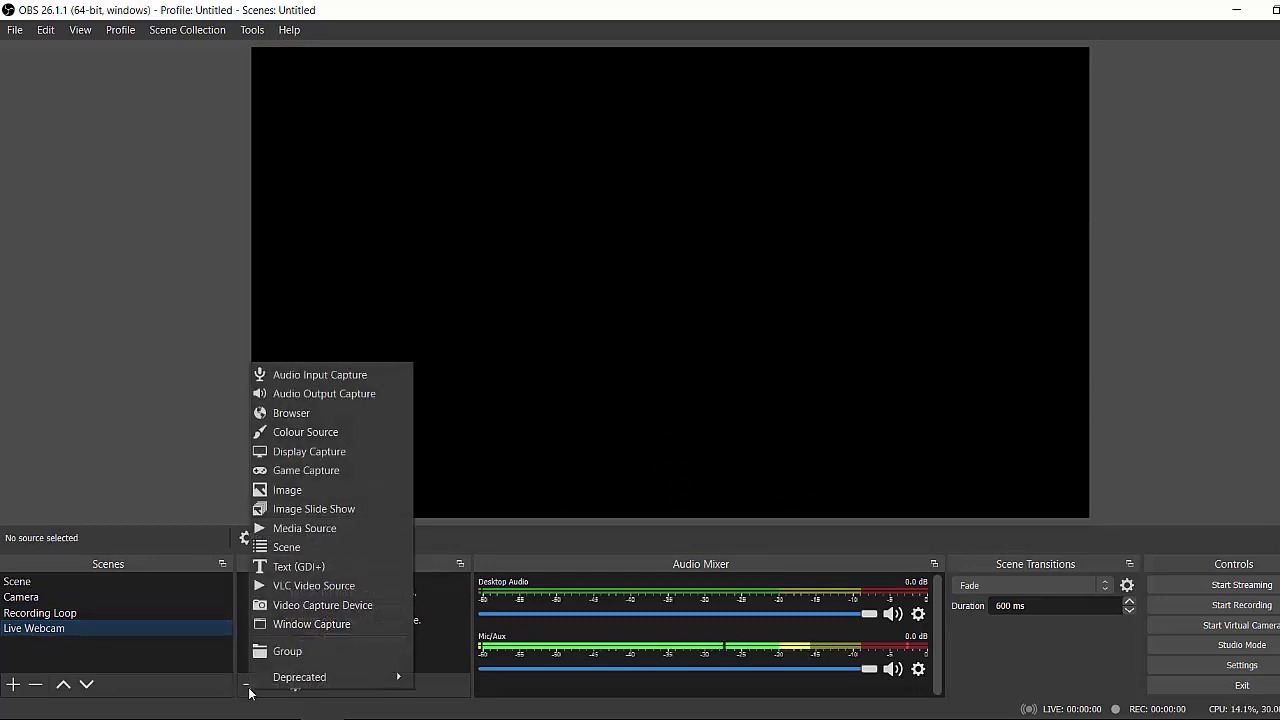
pyautogui.click(349, 605)
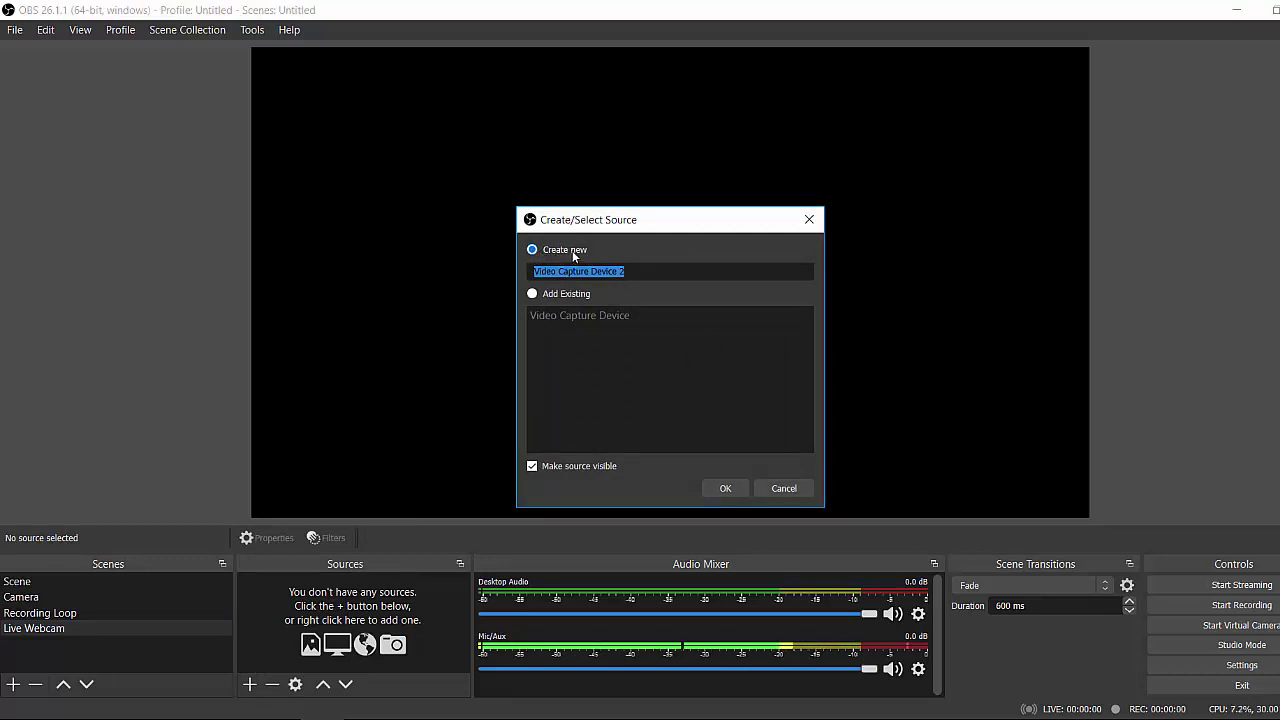
pyautogui.click(728, 490)
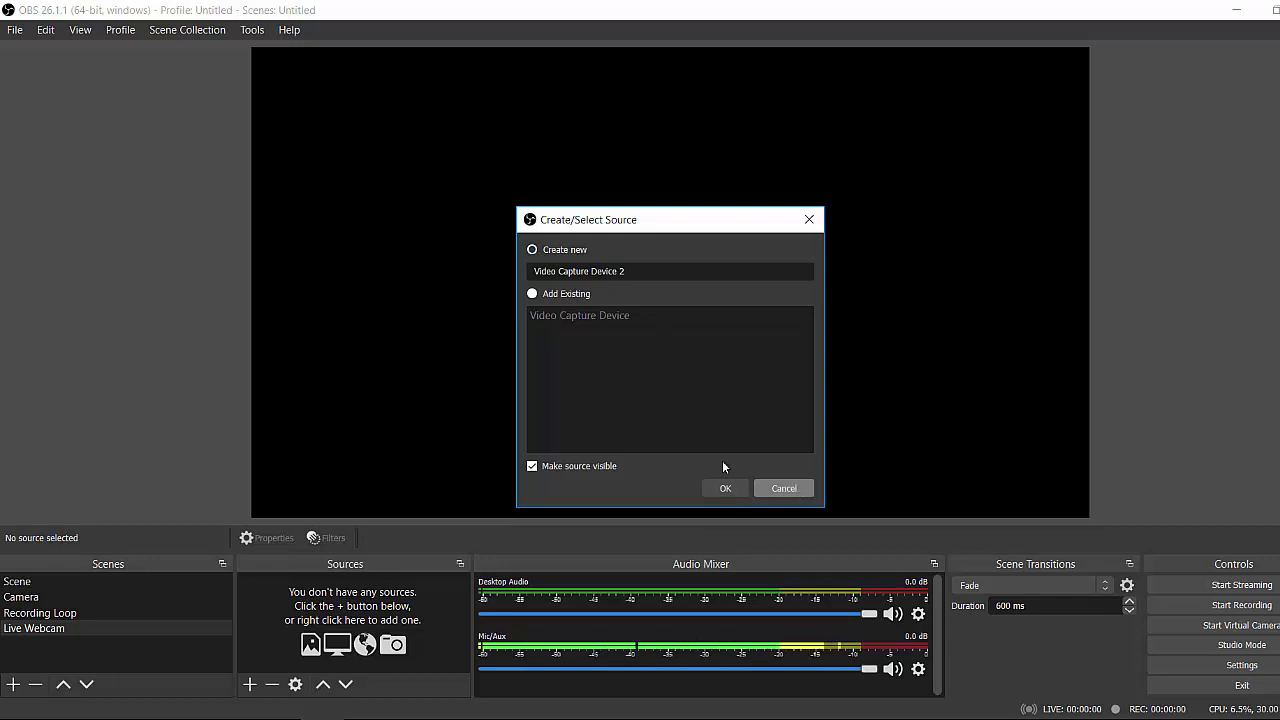
pyautogui.click(785, 488)
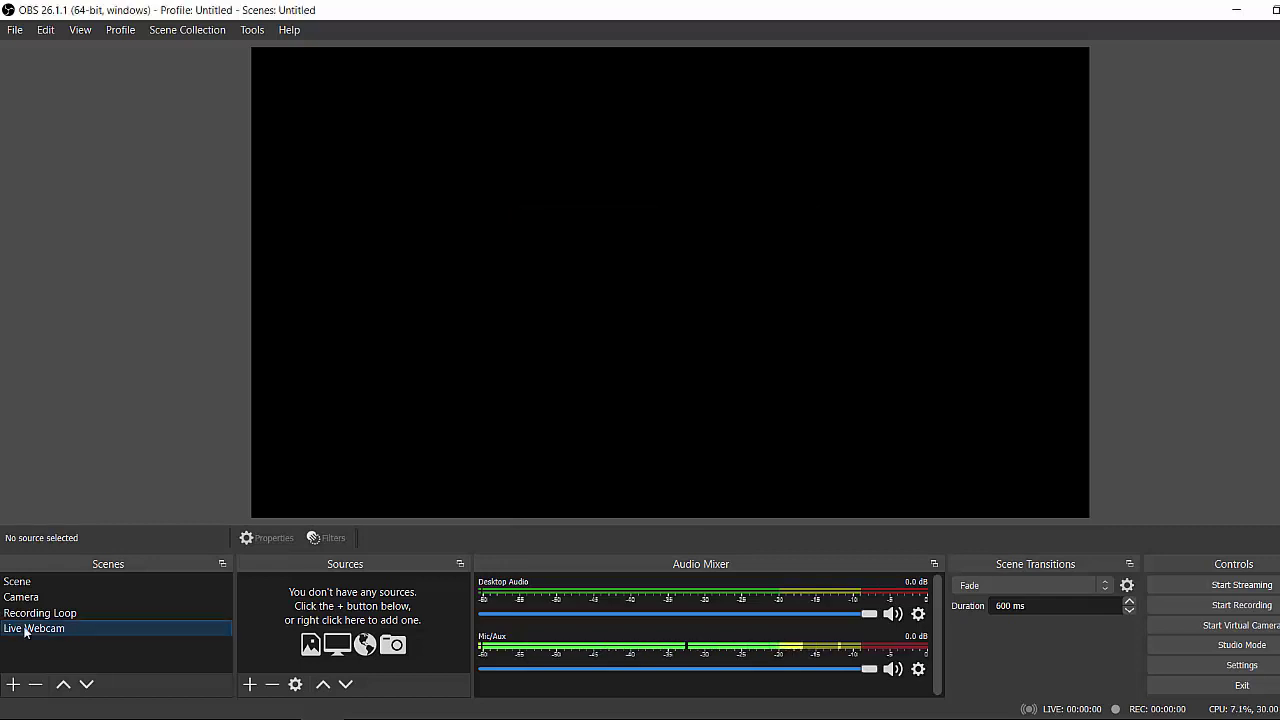
# Step: Dismiss the Live Webcam scene menu and show the Recording Loop scene's looping video
pyautogui.rightClick(41, 633)
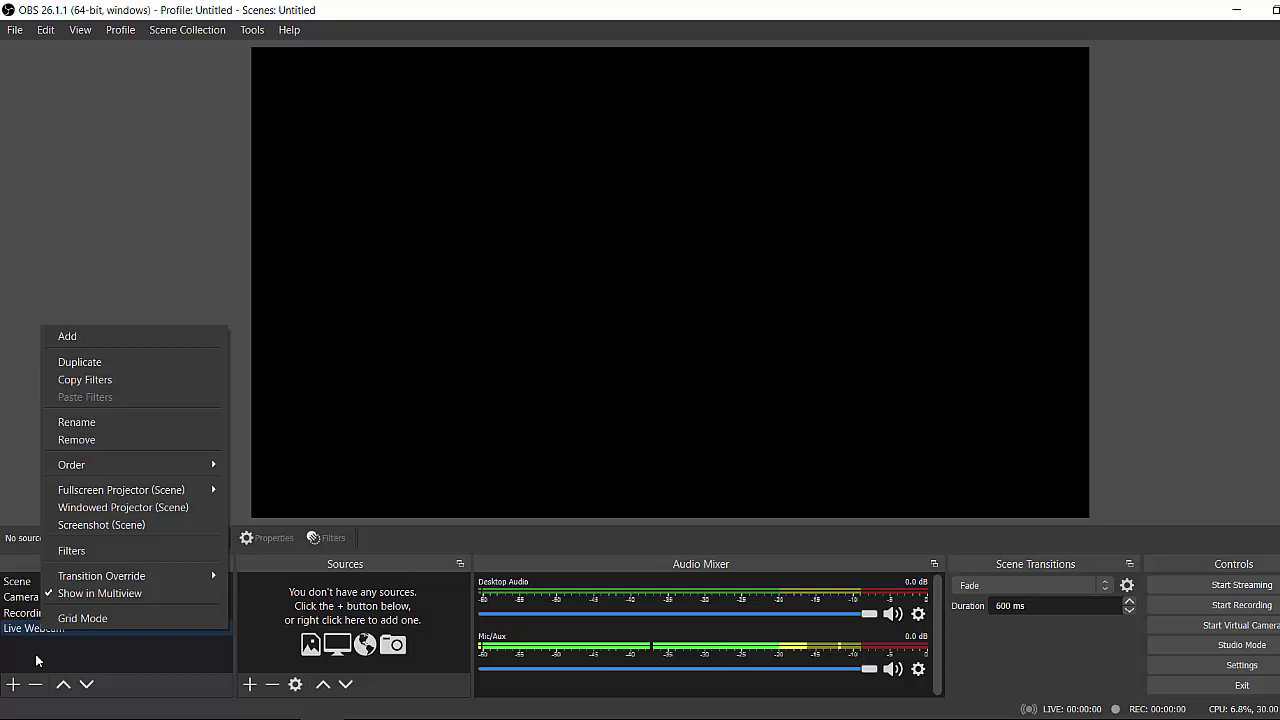
pyautogui.click(29, 665)
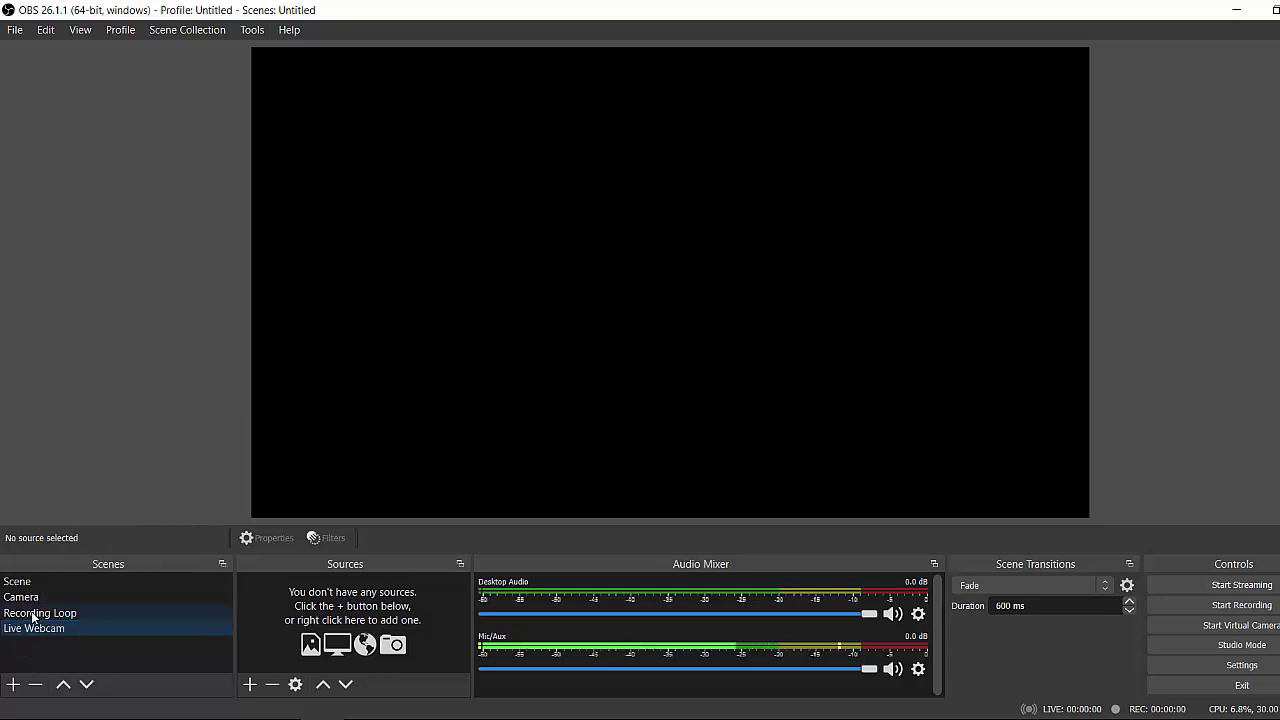
pyautogui.click(33, 615)
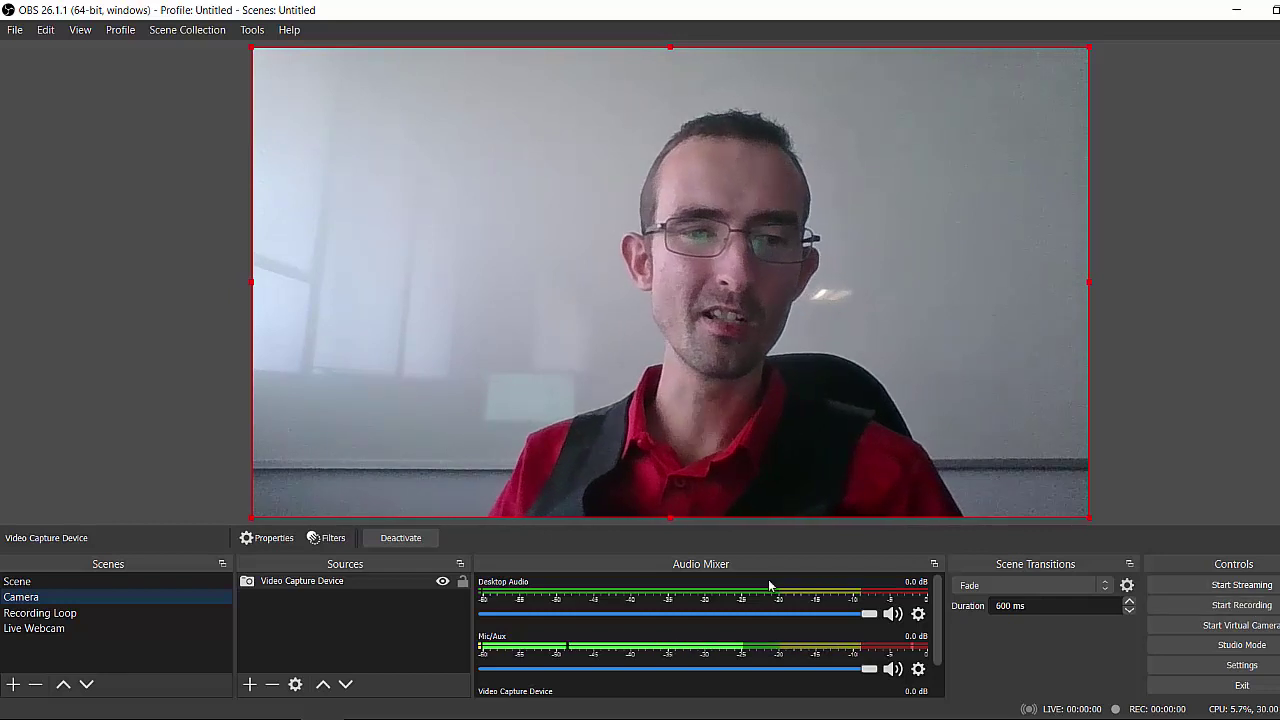
pyautogui.click(34, 613)
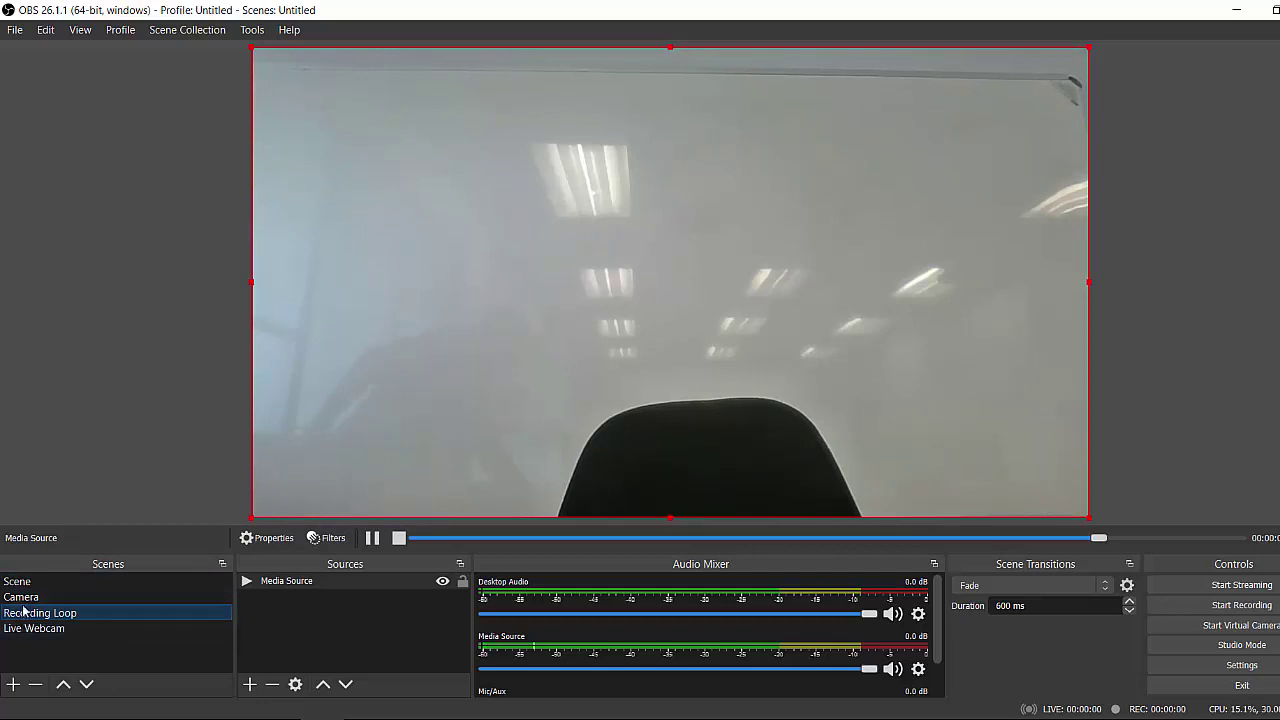
# Step: Create a new scene named 'Recording'
pyautogui.click(13, 684)
pyautogui.write('Reoc')
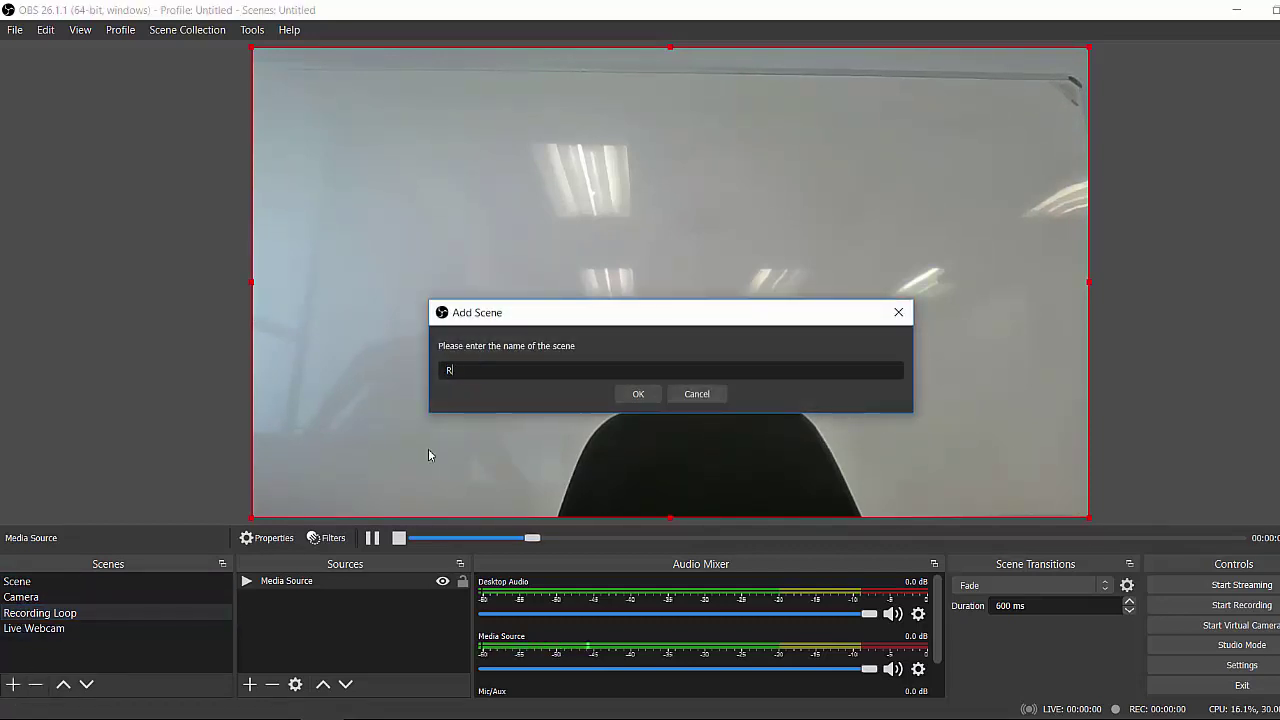
pyautogui.press('BackSpace')
pyautogui.press('BackSpace')
pyautogui.write('cording')
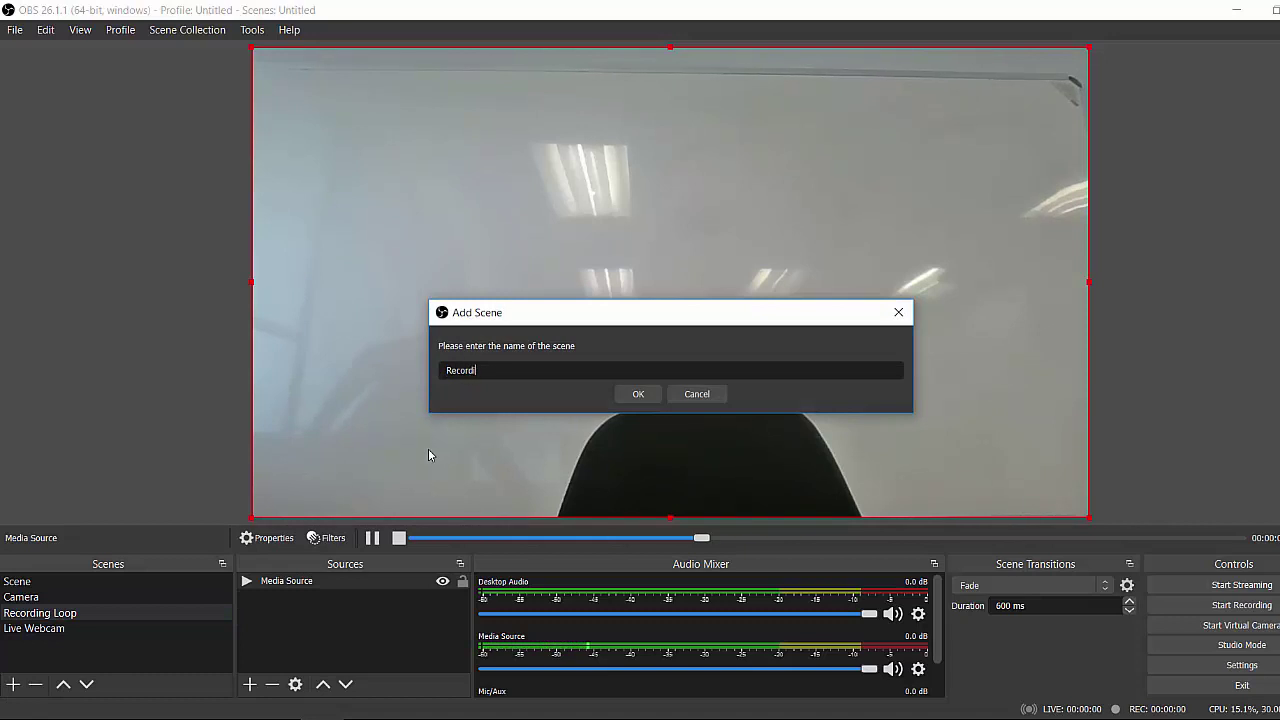
pyautogui.click(636, 393)
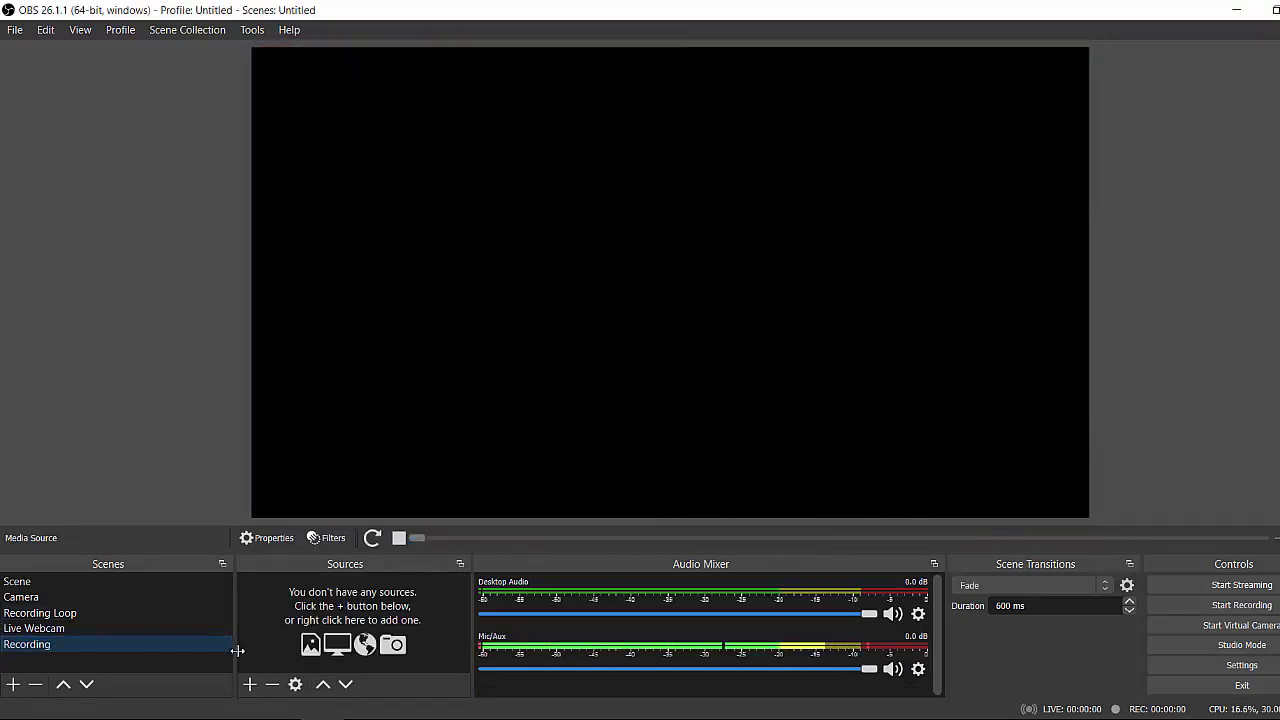
# Step: Add a new Media Source named Media Source 2 to the Recording scene
pyautogui.click(250, 685)
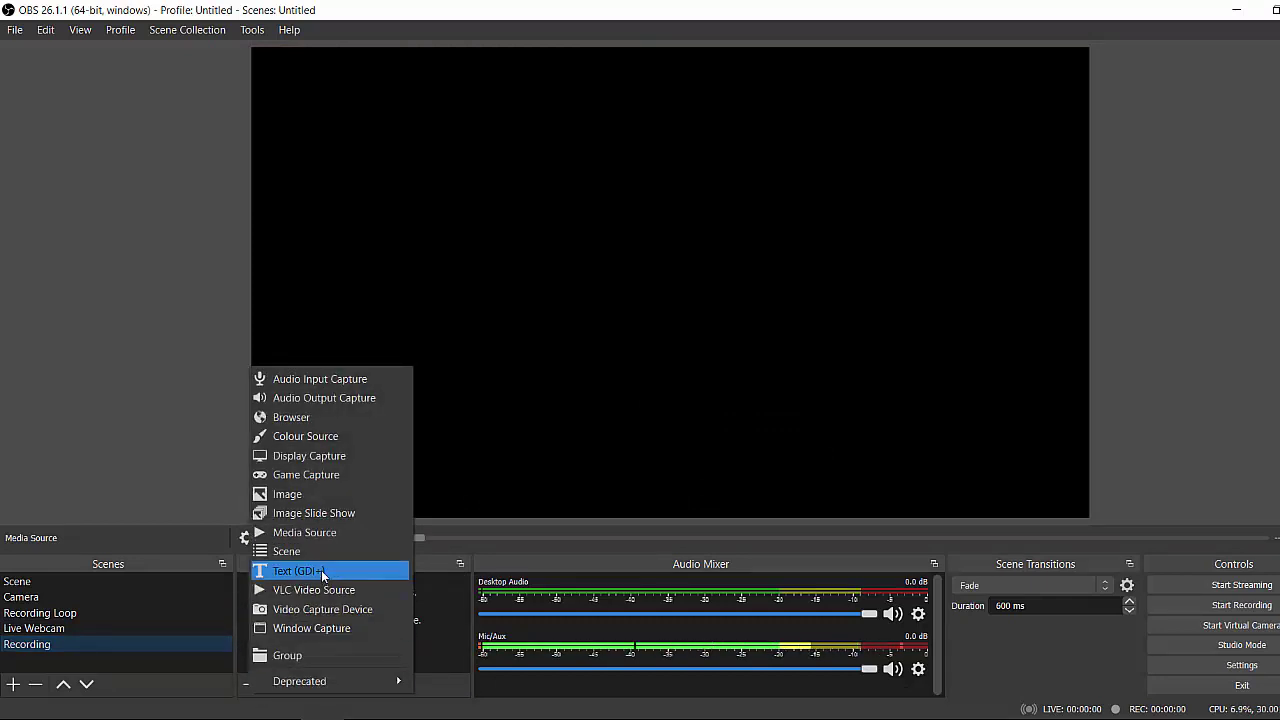
pyautogui.click(319, 532)
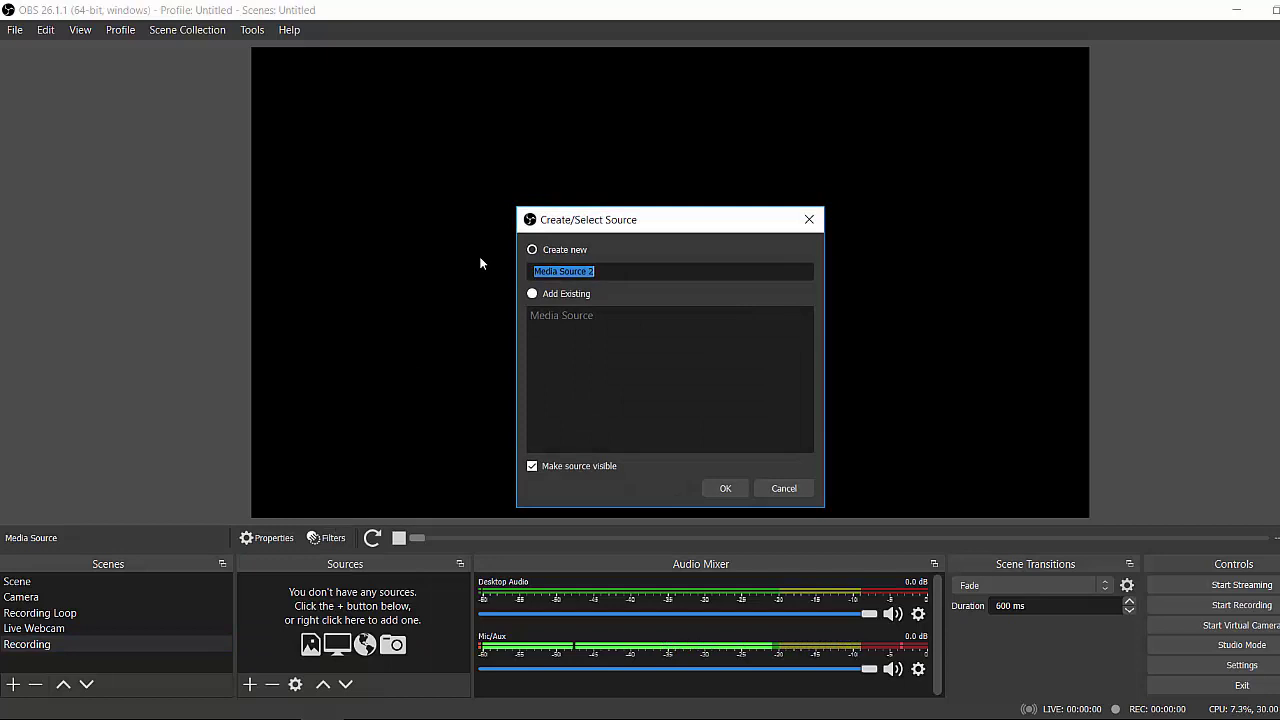
pyautogui.click(535, 252)
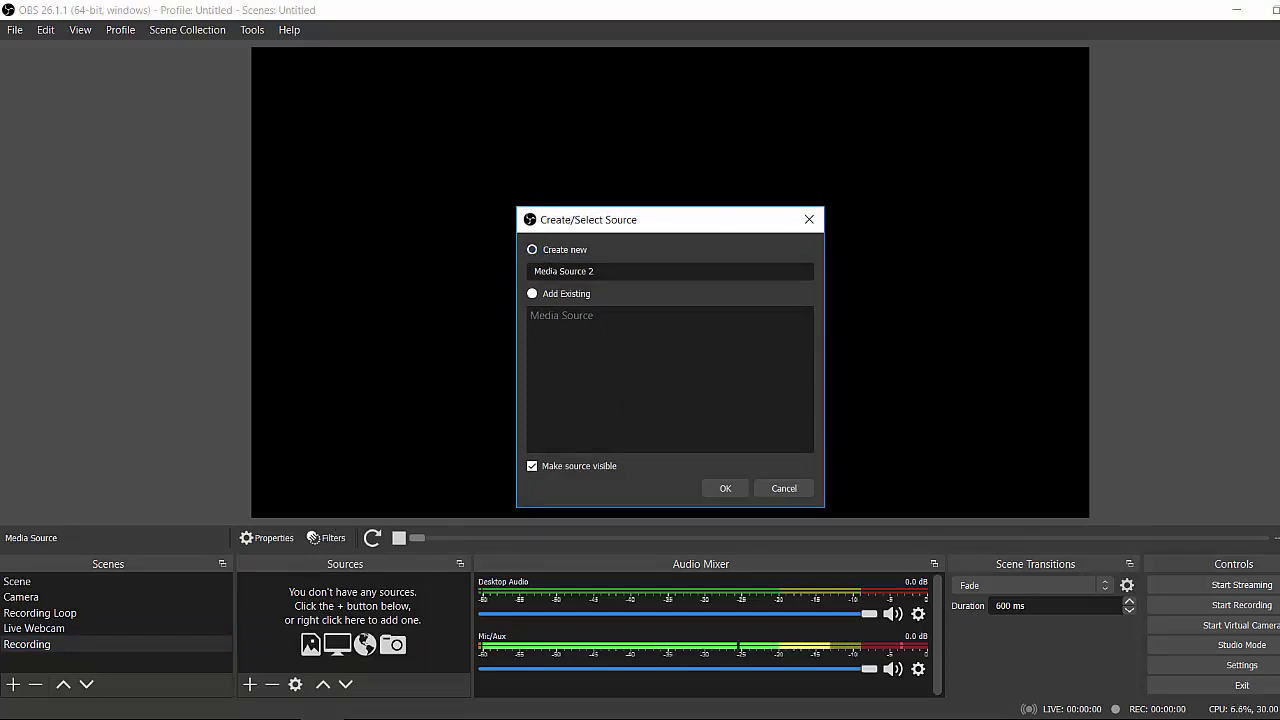
pyautogui.click(725, 488)
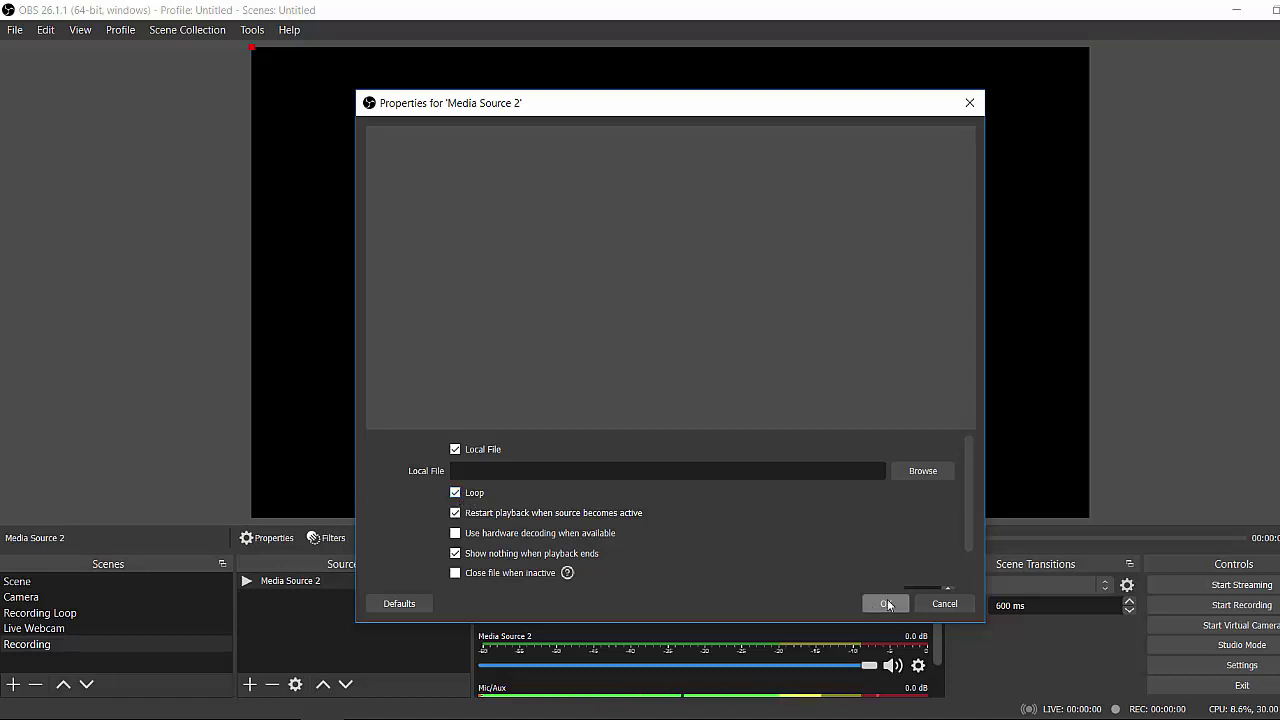
# Step: Close Media Source 2's properties, delete the Live Webcam scene, and start the virtual camera
pyautogui.click(944, 604)
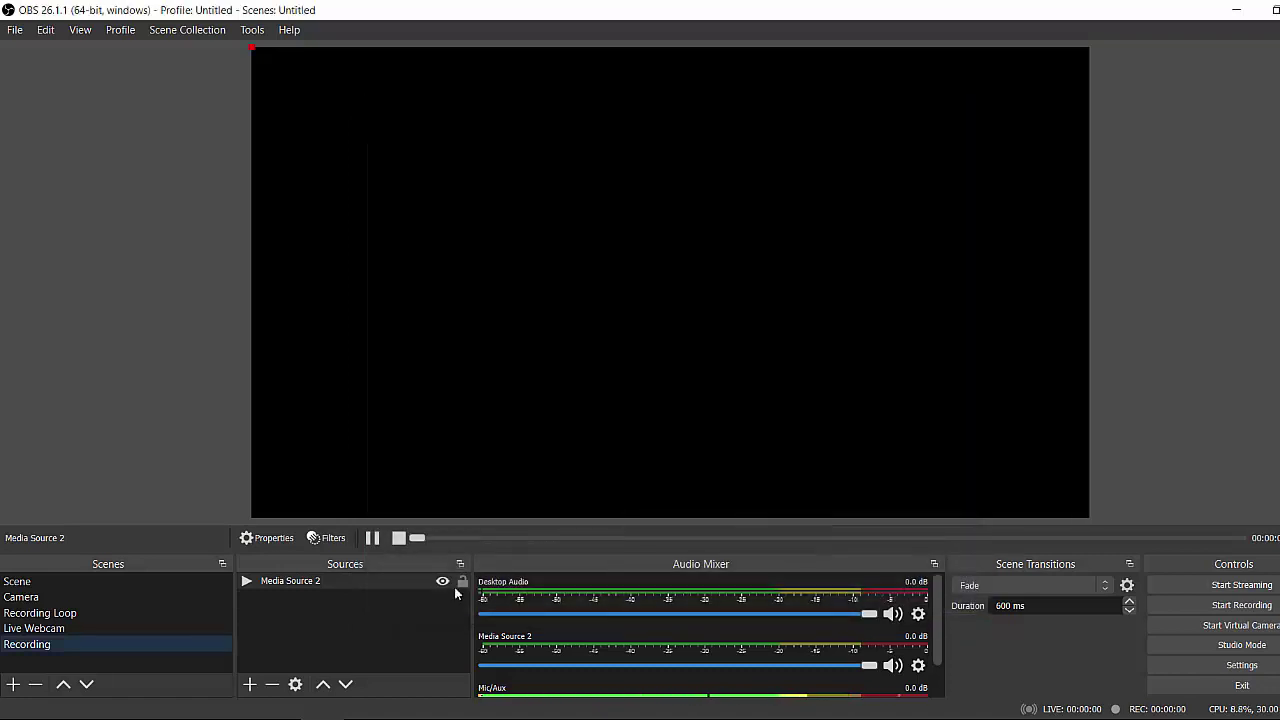
pyautogui.rightClick(40, 629)
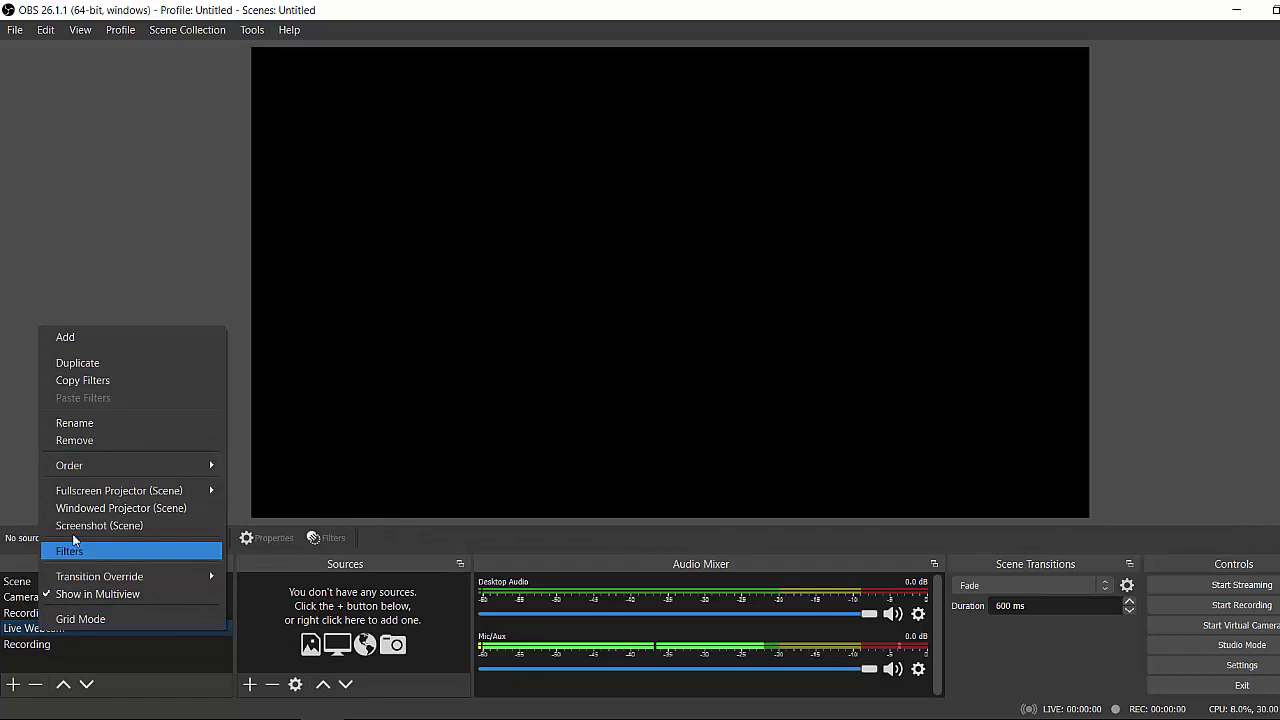
pyautogui.click(93, 442)
pyautogui.click(723, 386)
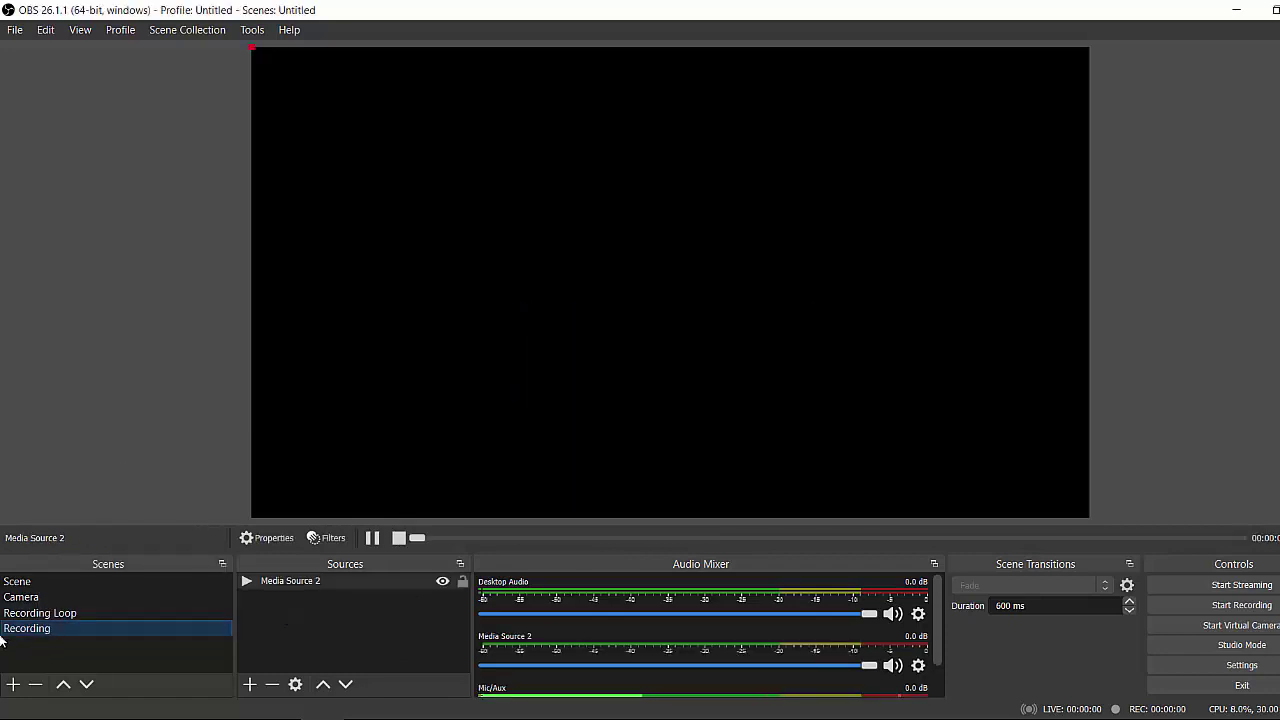
pyautogui.rightClick(45, 629)
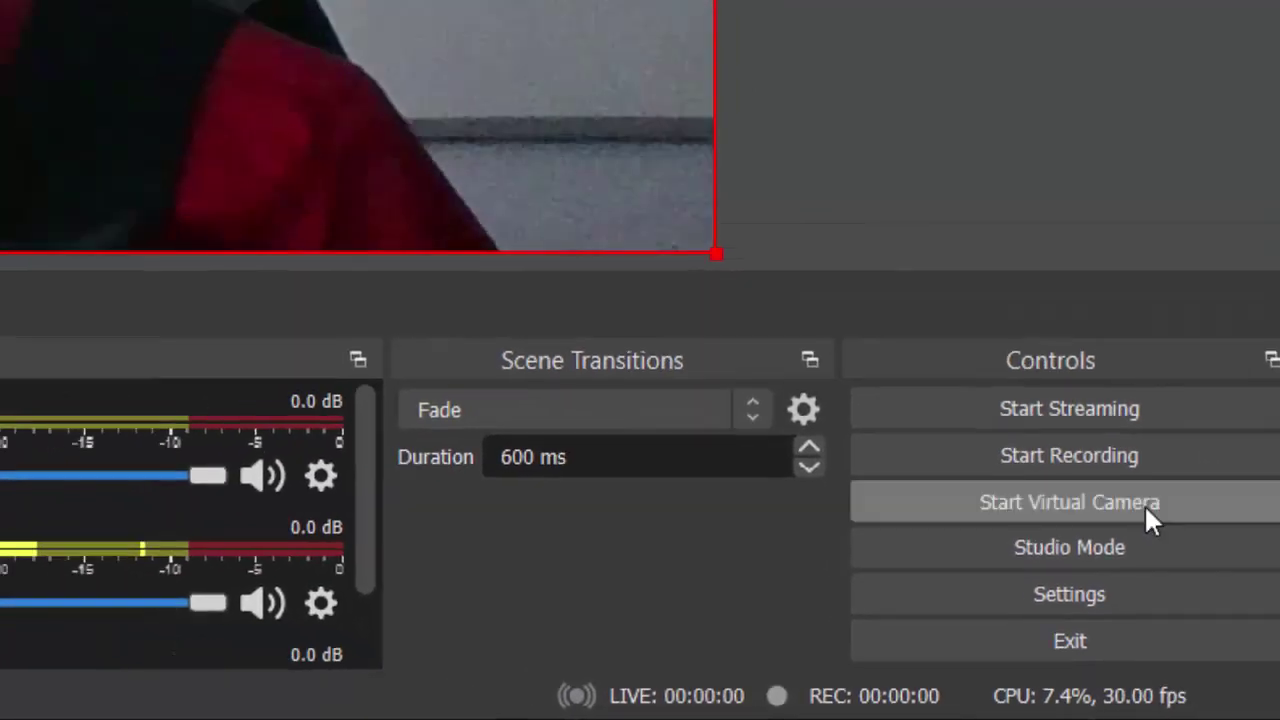
pyautogui.click(1098, 462)
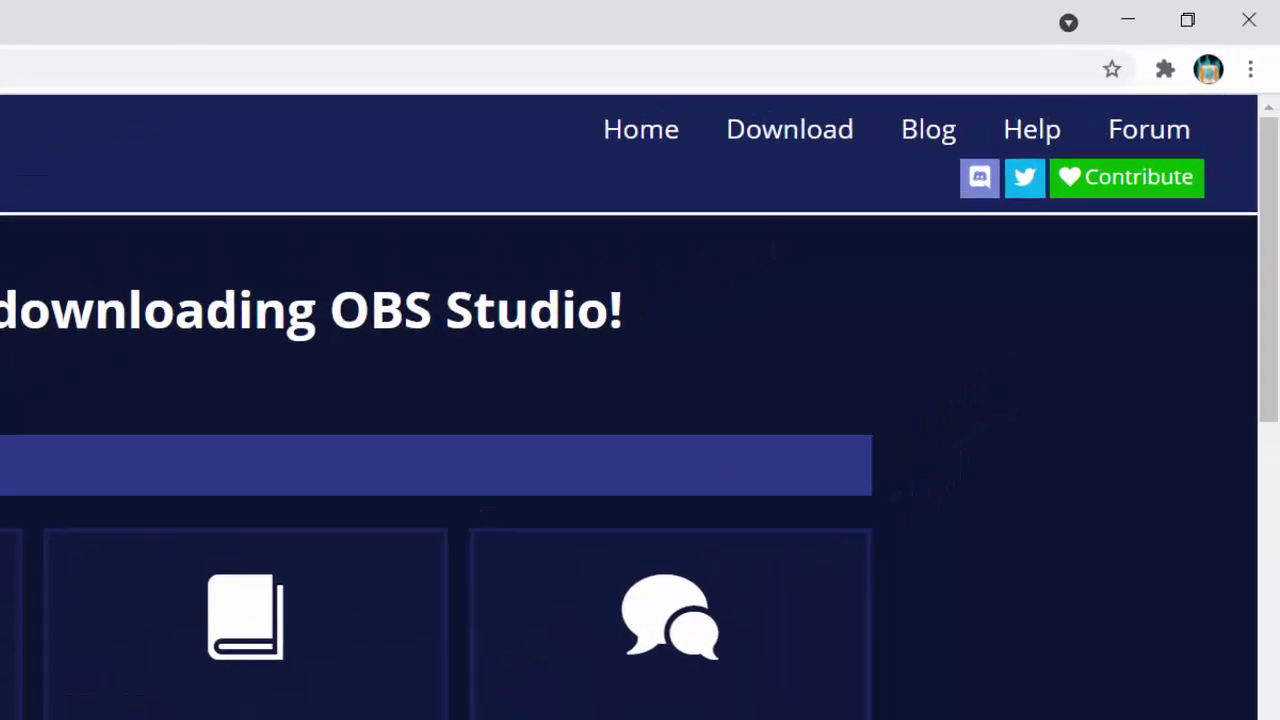
# Step: Open Chrome's Camera site-permission settings by searching settings for 'camera'
pyautogui.click(1251, 70)
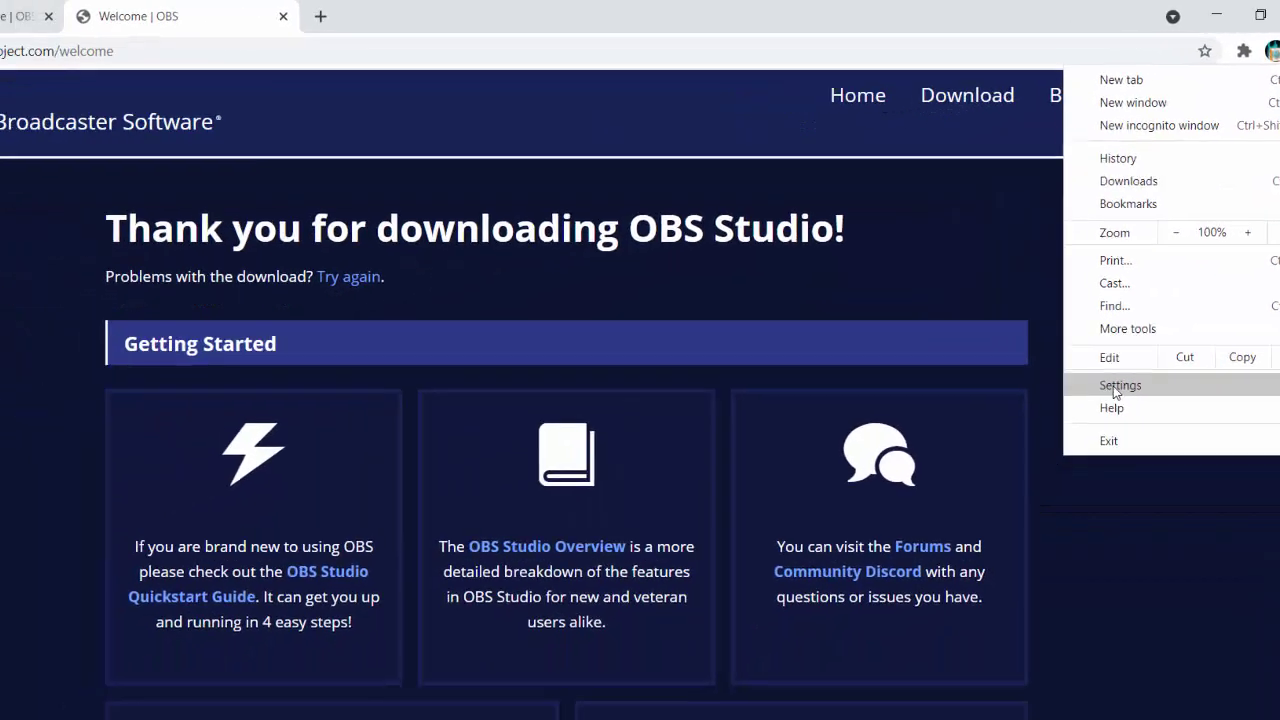
pyautogui.click(990, 523)
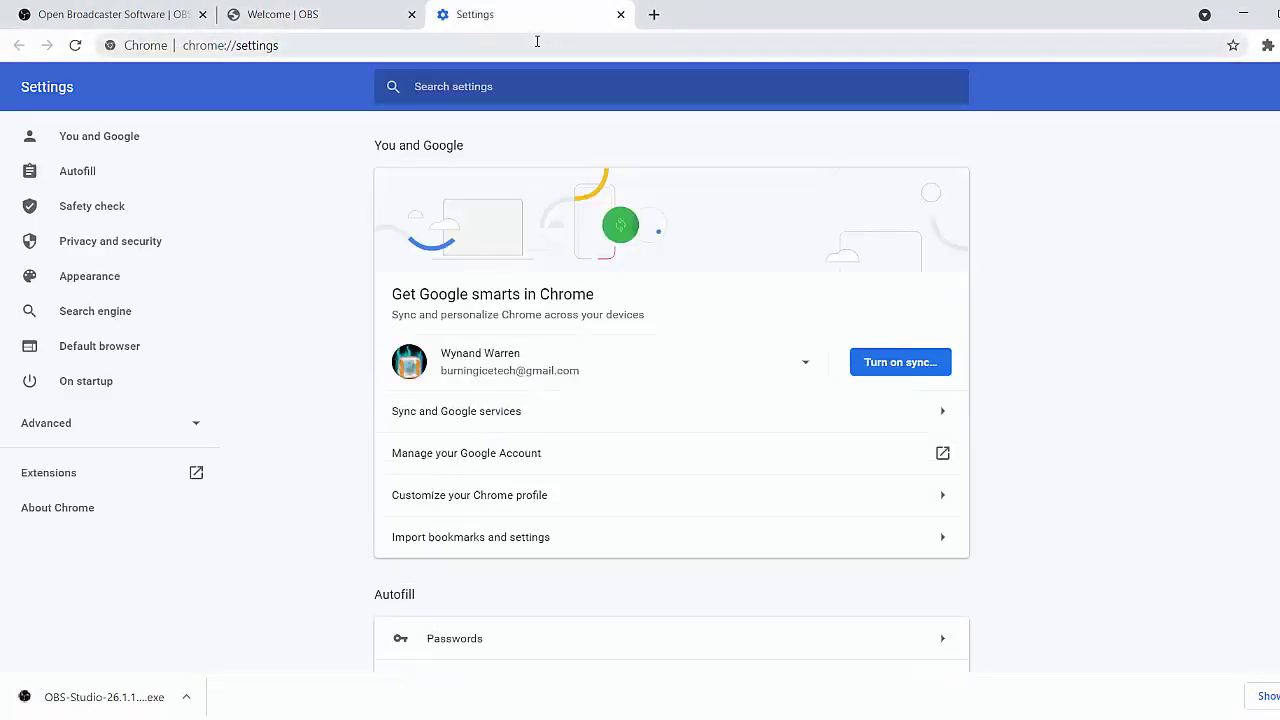
pyautogui.write('camera')
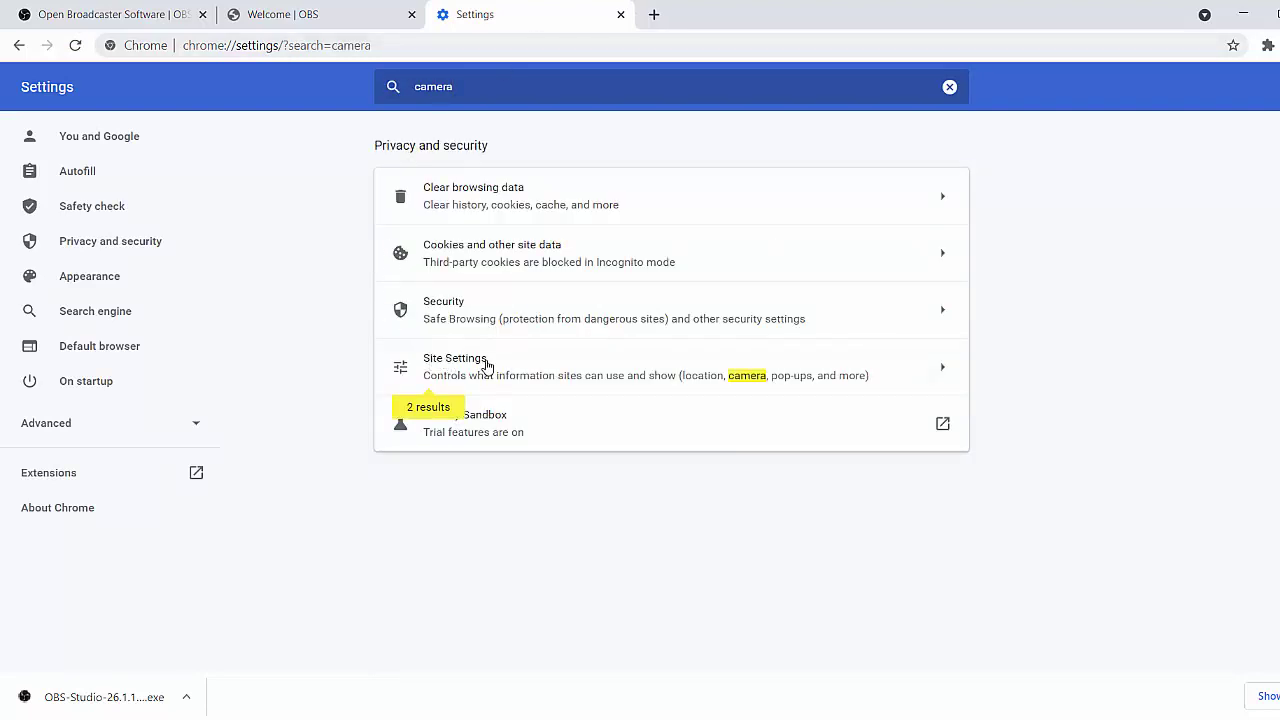
pyautogui.click(488, 366)
pyautogui.scroll(-4, 490, 362)
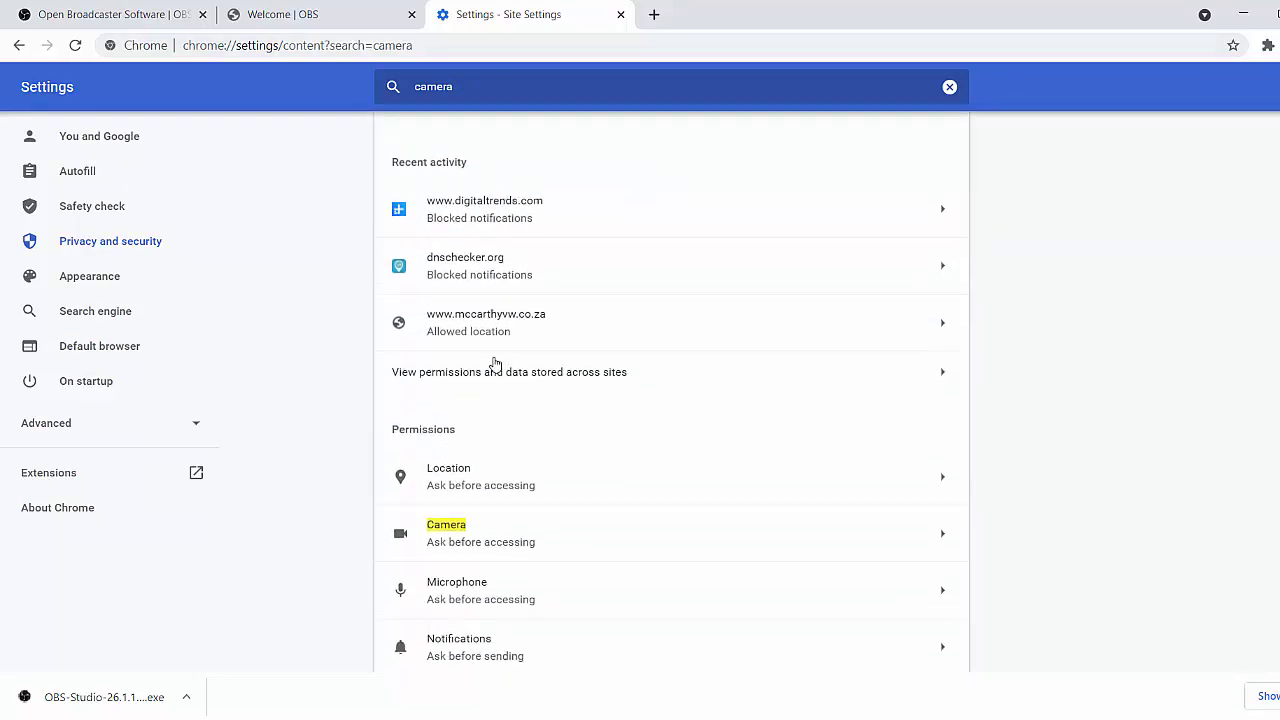
pyautogui.click(492, 437)
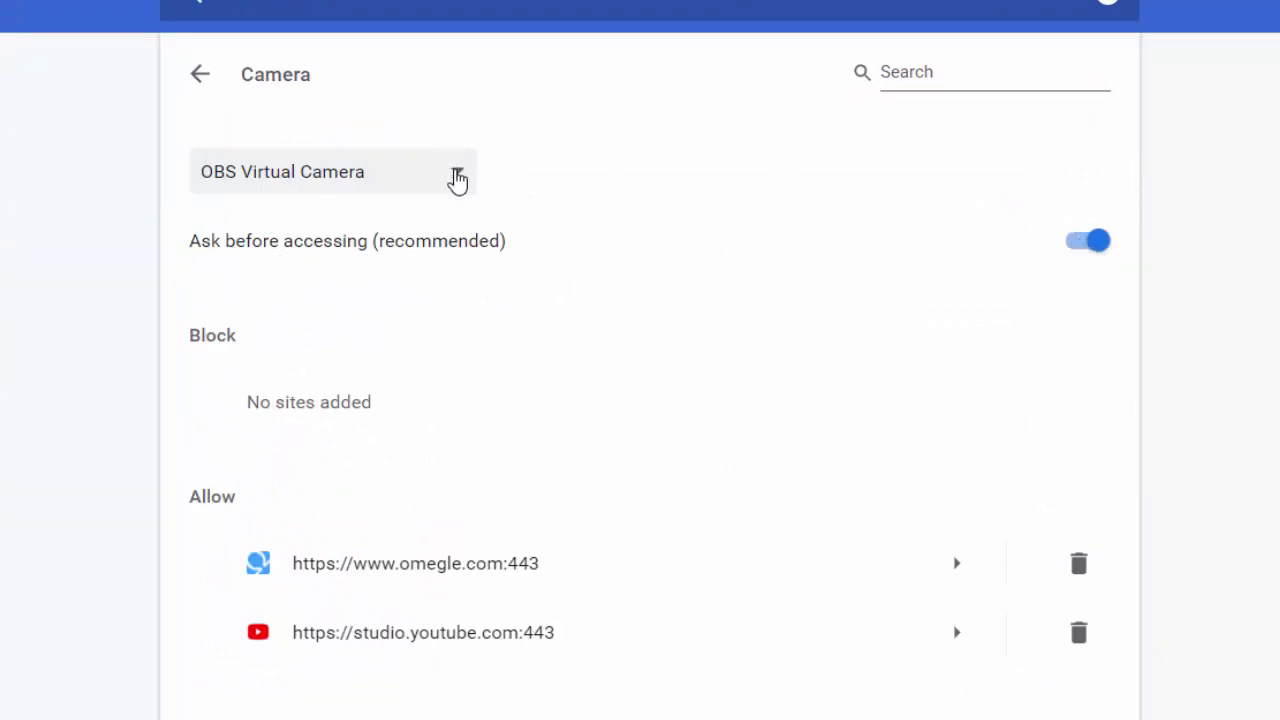
# Step: Keep OBS Virtual Camera selected as Chrome's default camera device
pyautogui.click(457, 177)
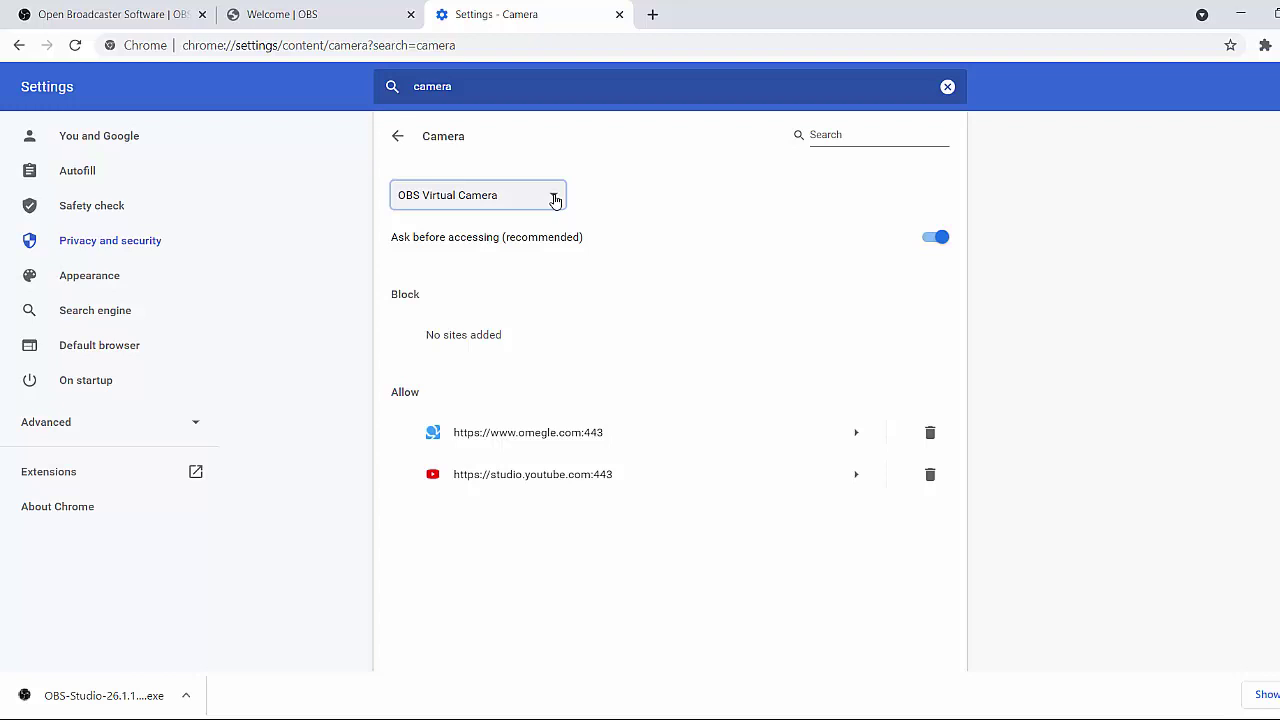
pyautogui.click(555, 200)
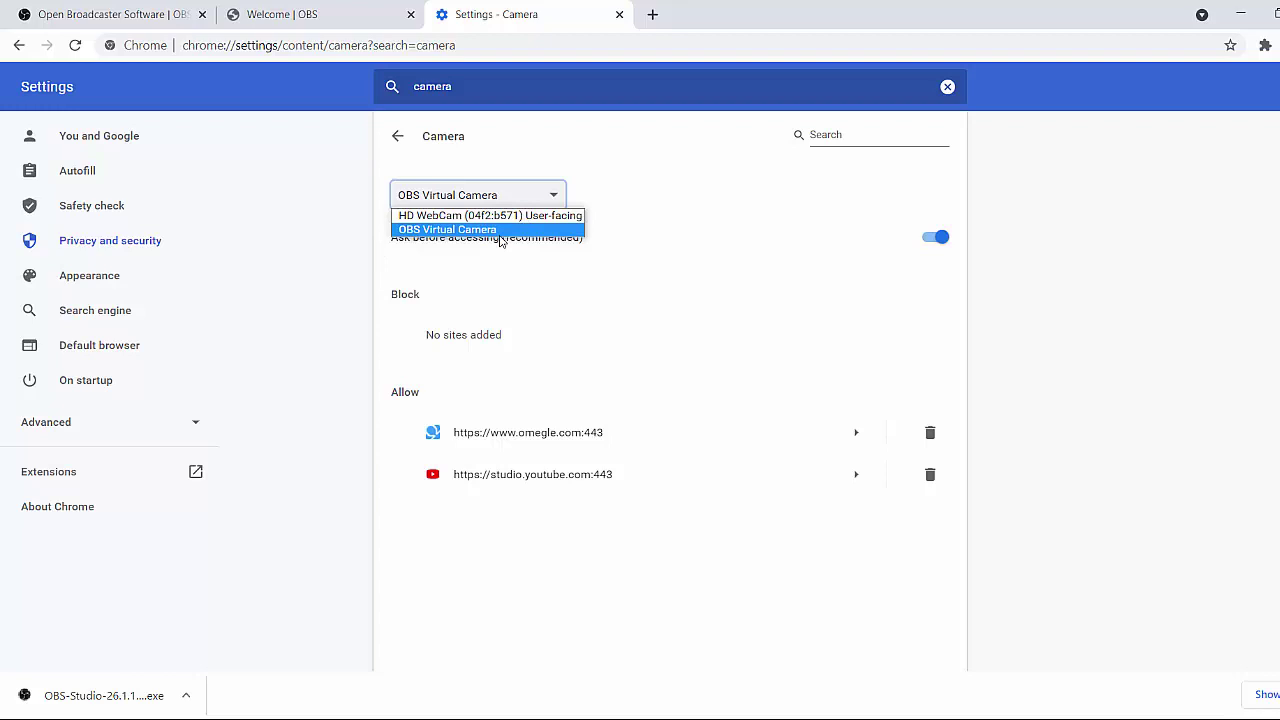
pyautogui.click(476, 230)
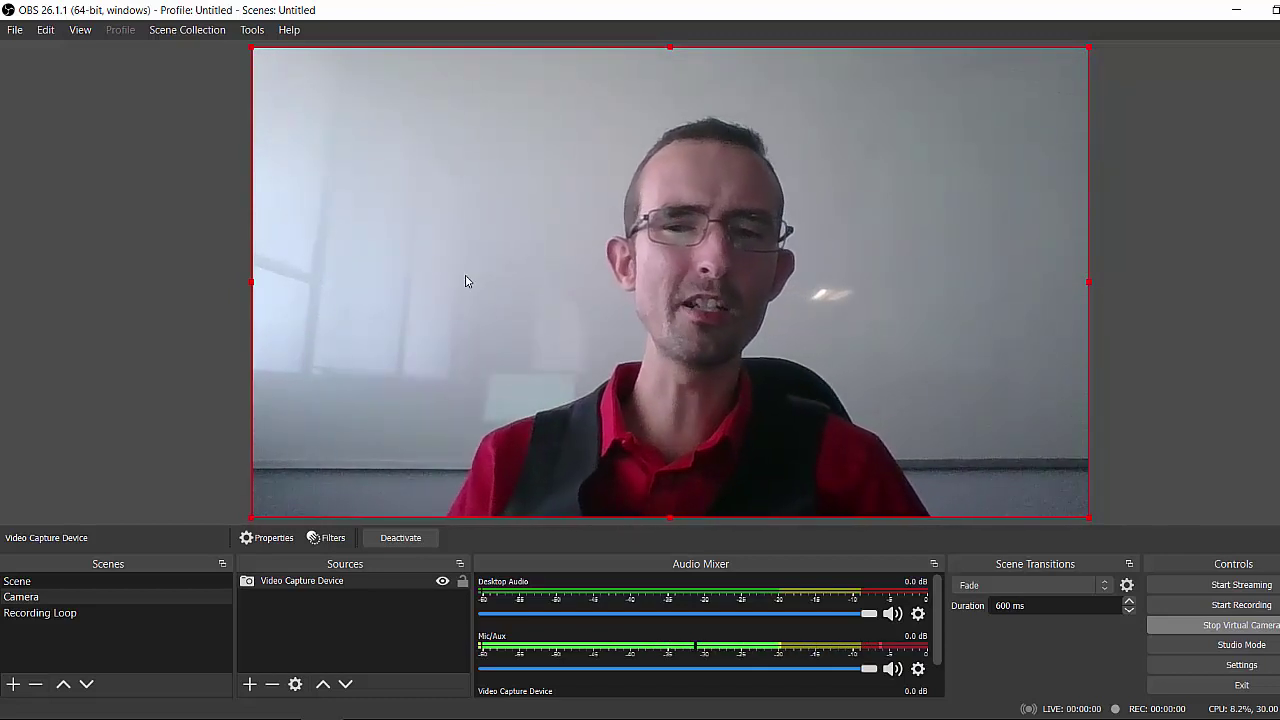
# Step: Keep Fade as the OBS scene transition with 600 ms duration
pyautogui.click(998, 591)
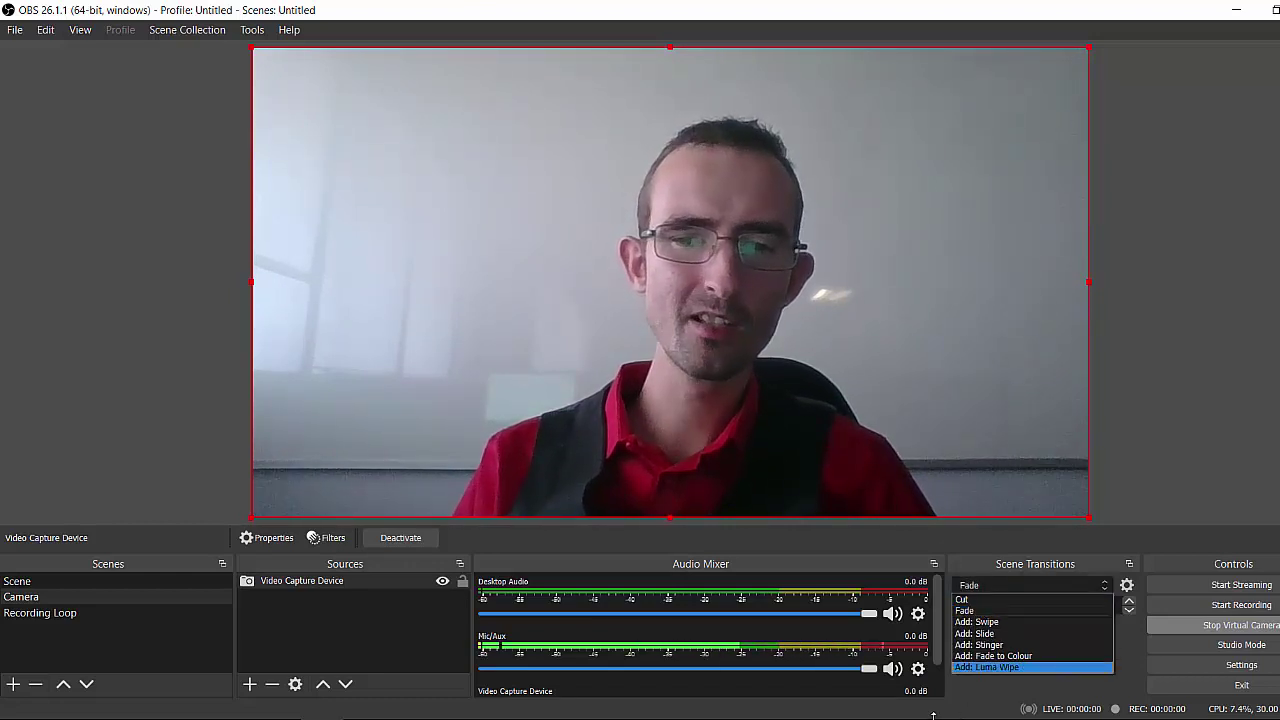
pyautogui.click(966, 686)
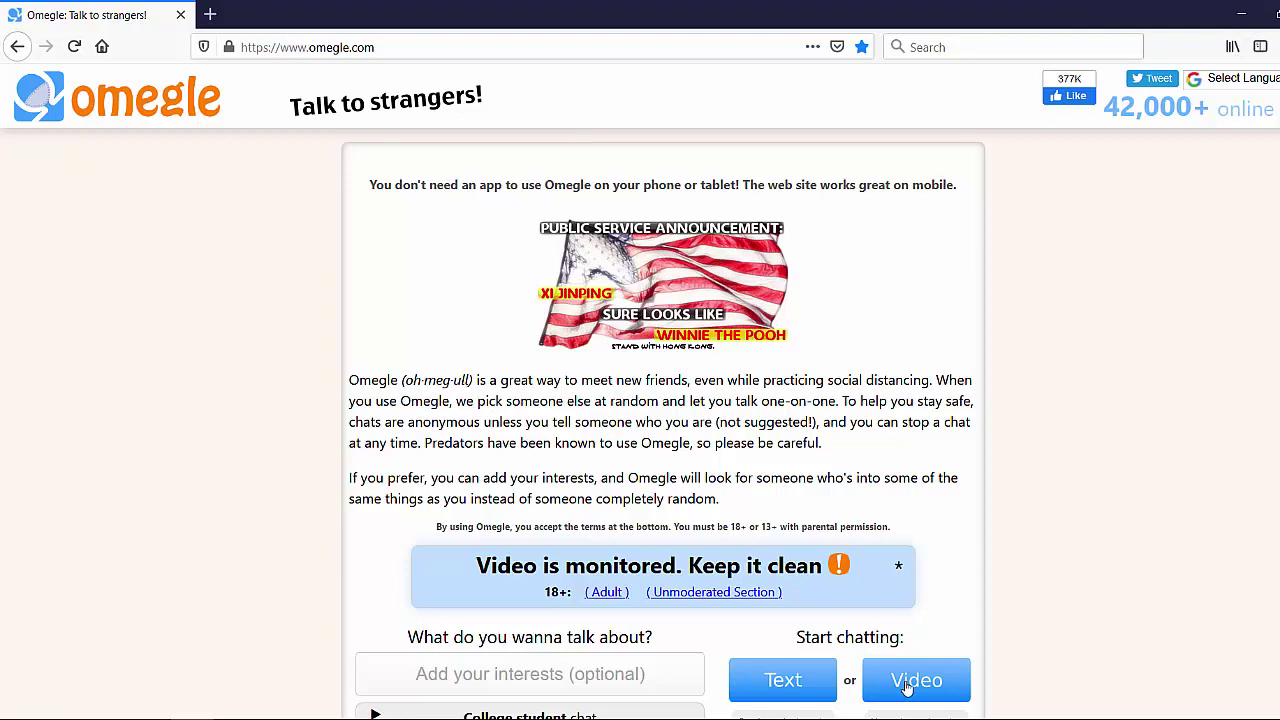
# Step: Start an Omegle video chat using OBS Virtual Camera as the camera, then return to OBS
pyautogui.click(907, 686)
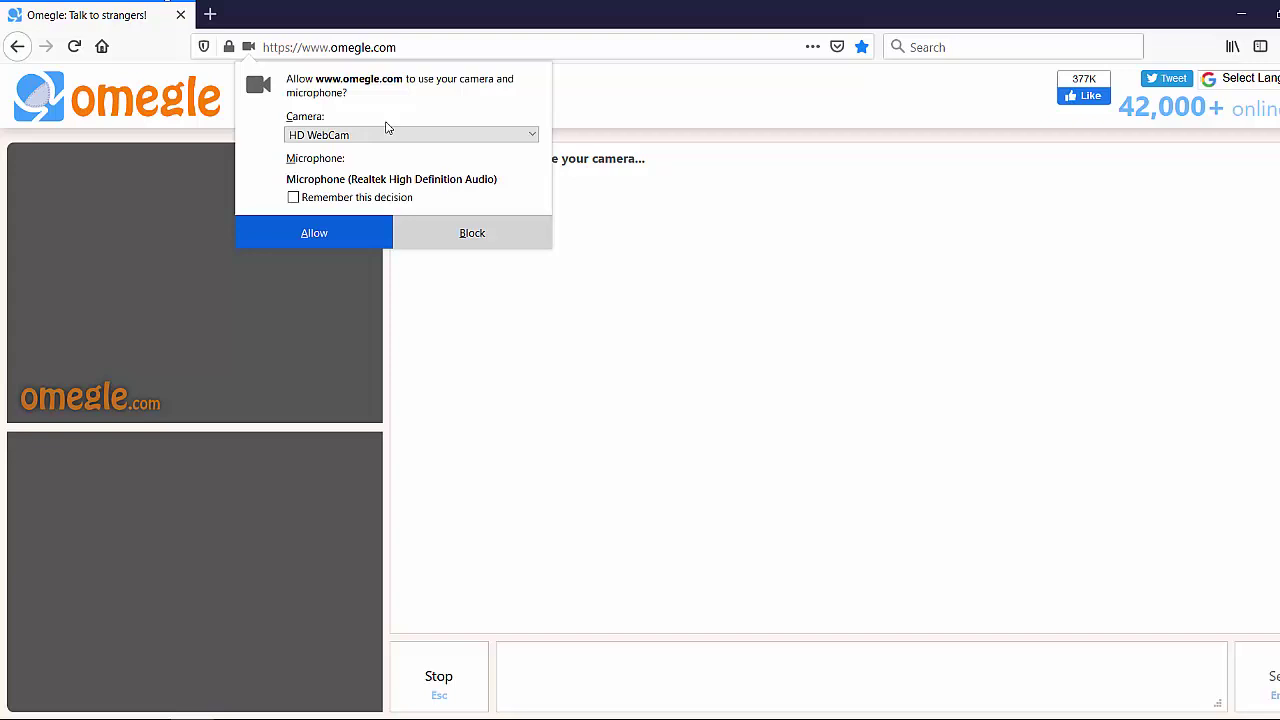
pyautogui.click(363, 134)
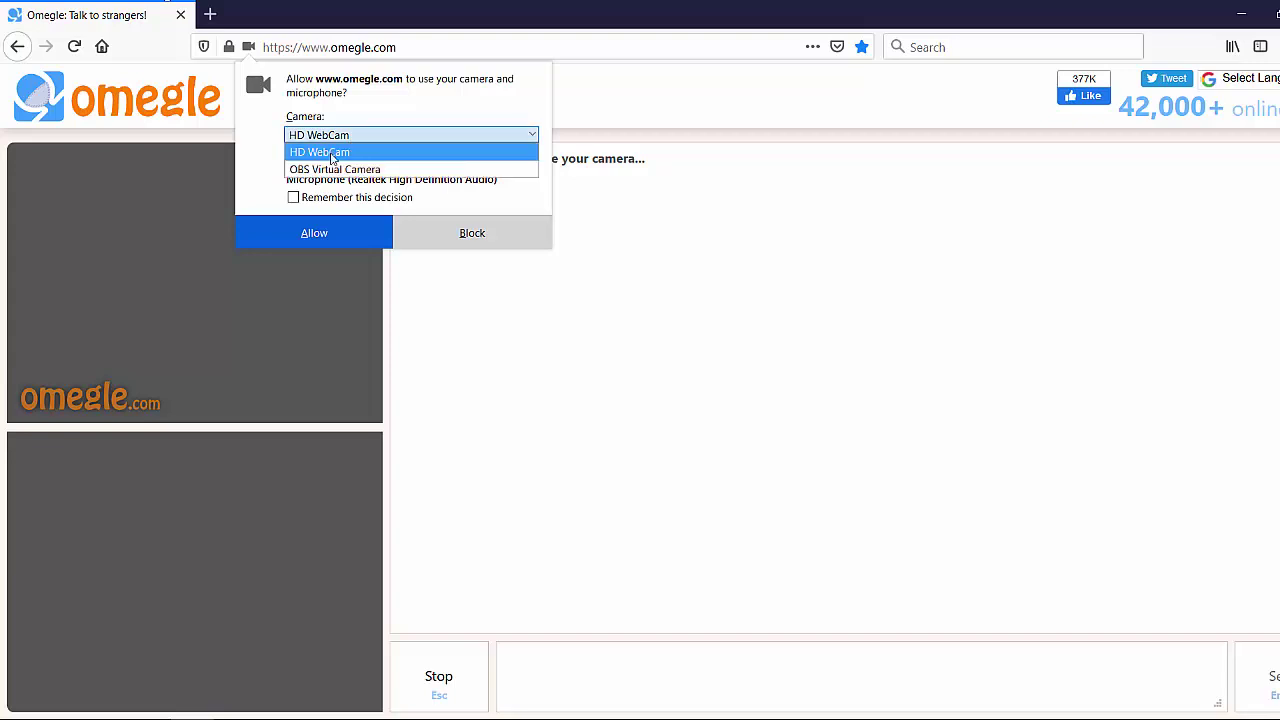
pyautogui.click(352, 170)
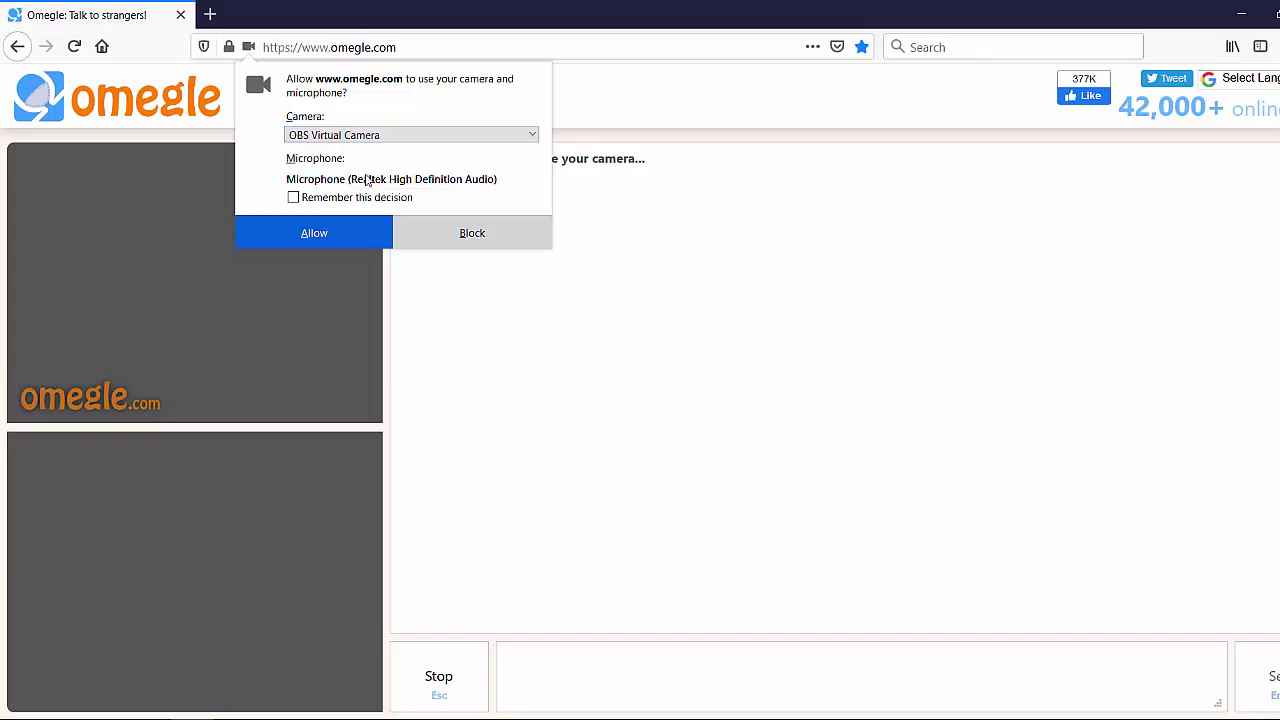
pyautogui.click(338, 235)
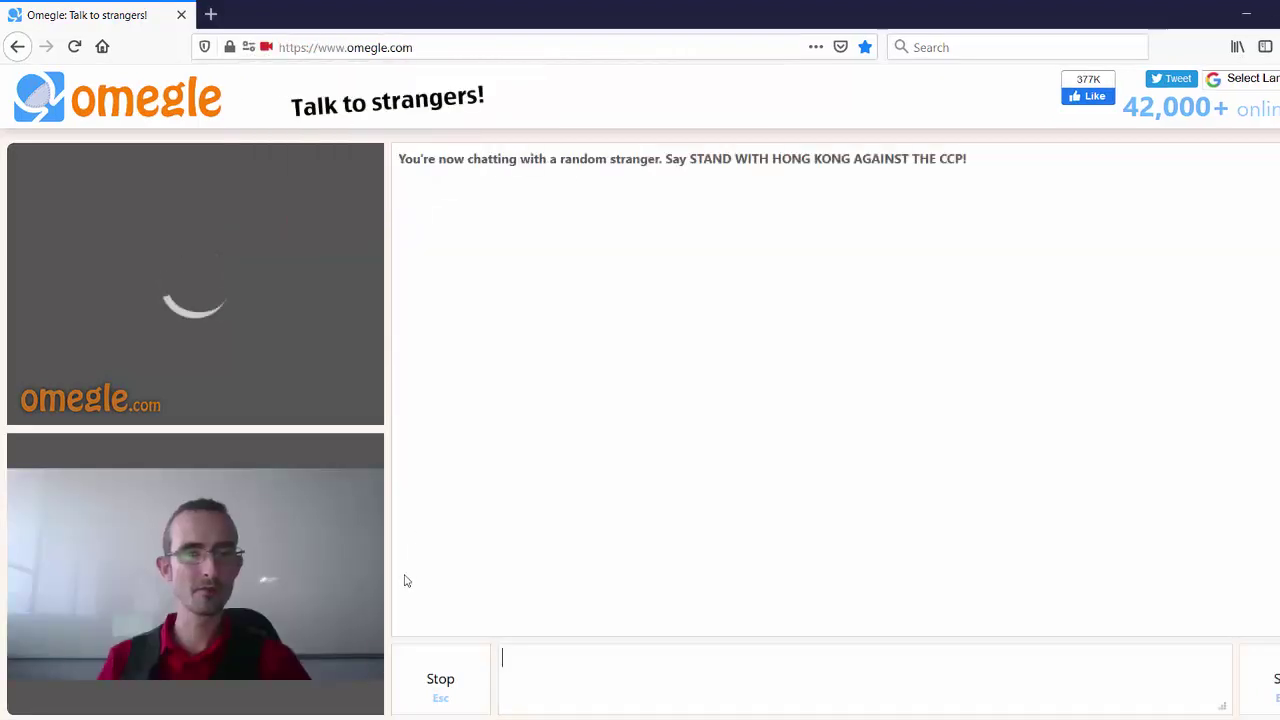
pyautogui.moveTo(330, 712)
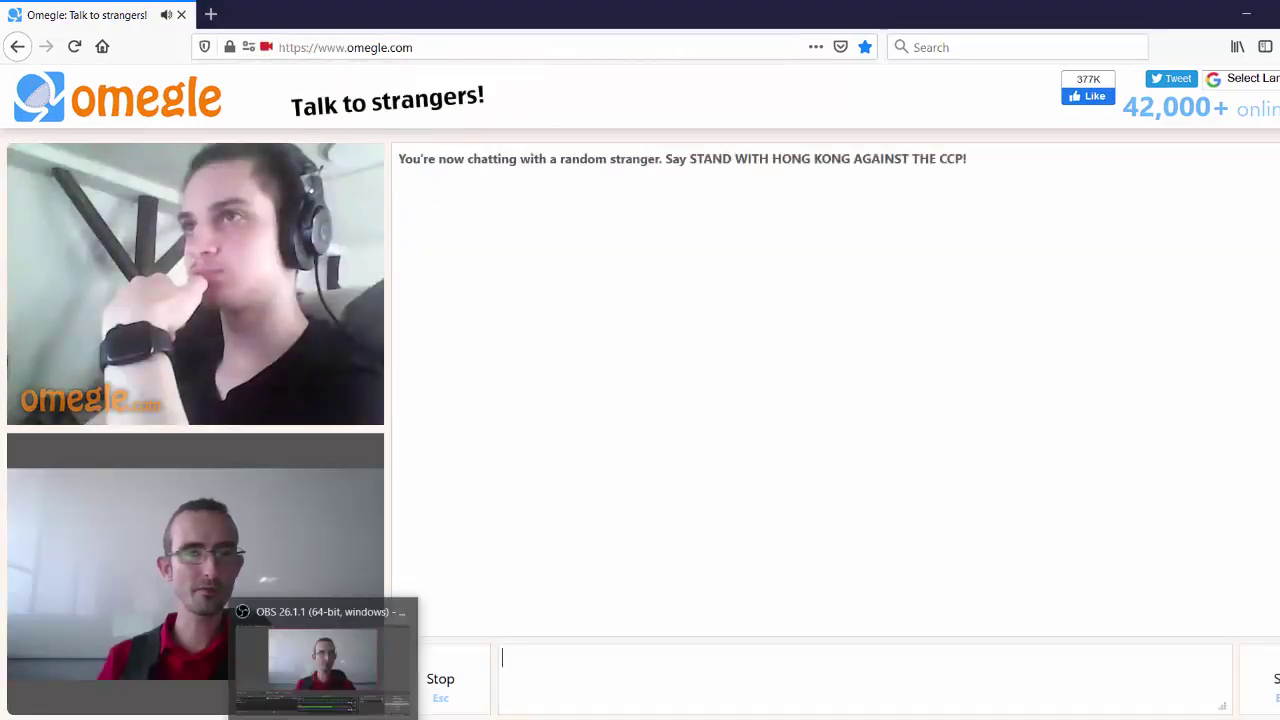
pyautogui.click(325, 662)
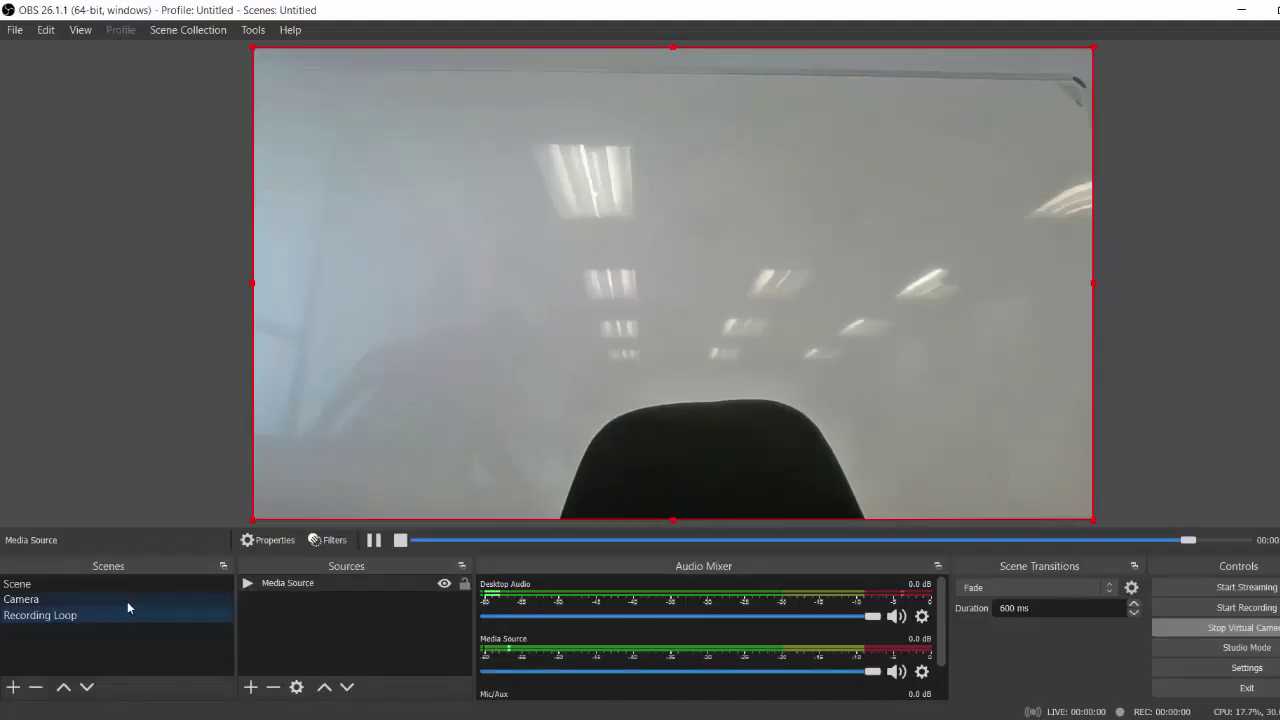
# Step: Switch to the Camera scene so the output fades from the empty-room loop to the live webcam
pyautogui.click(127, 600)
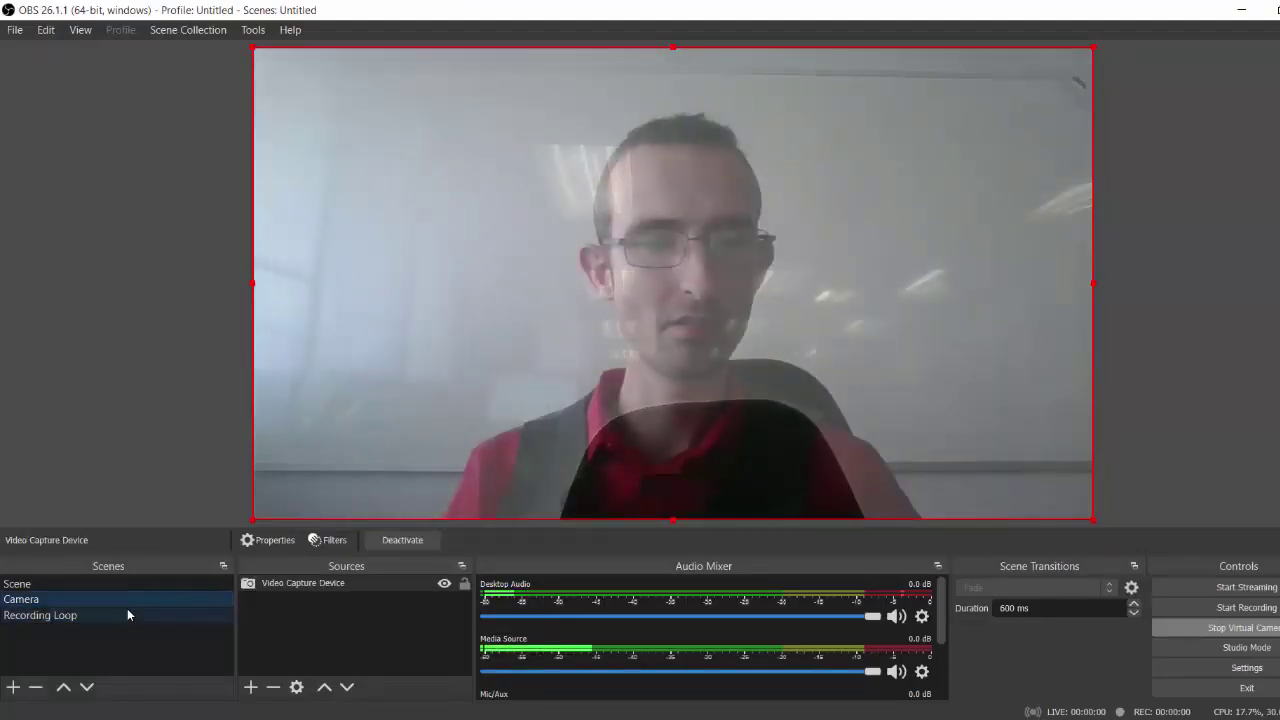